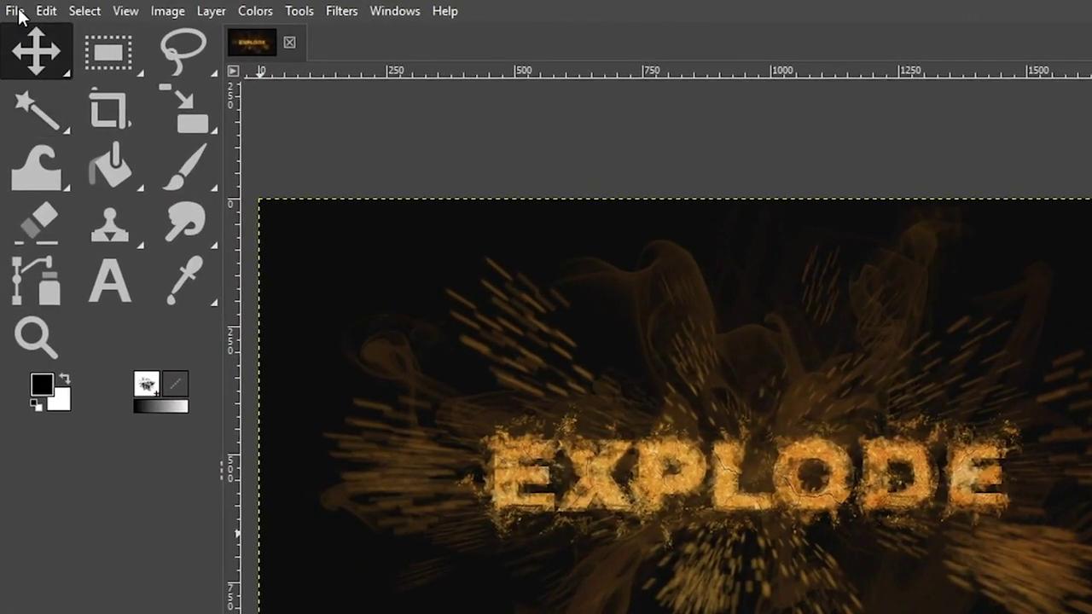
# Create a new 1920×1080 image at 300 ppi, filled with the black foreground colour
pyautogui.click(10, 7)
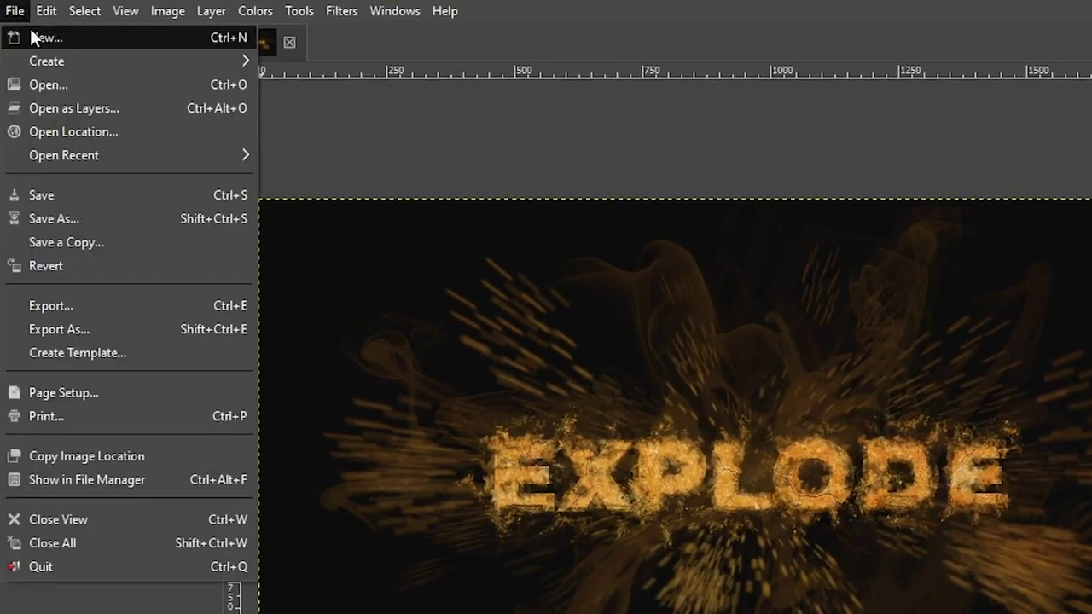
pyautogui.click(38, 37)
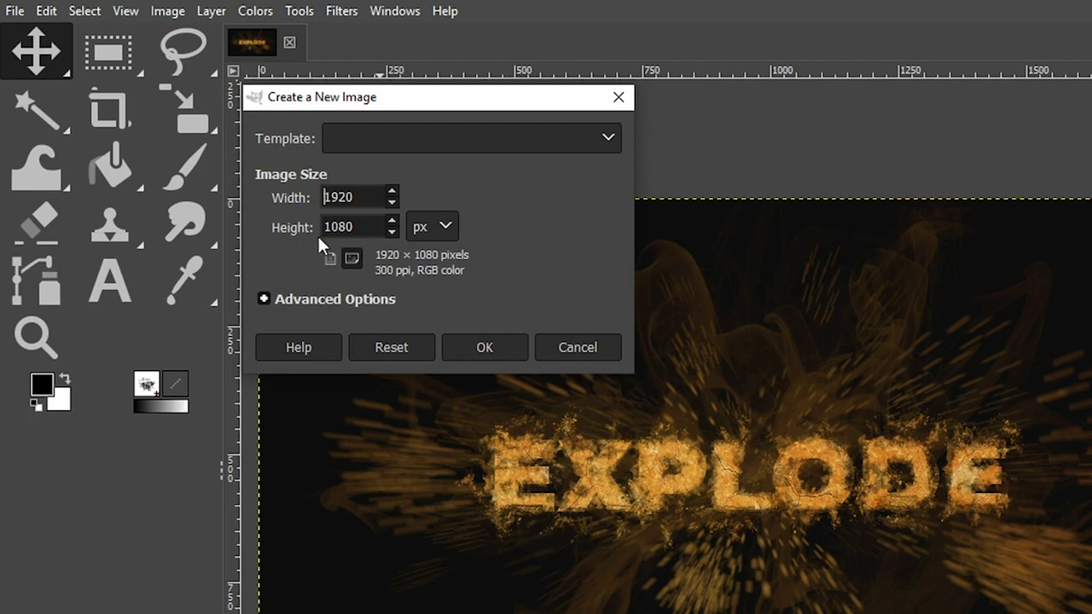
pyautogui.click(322, 300)
pyautogui.click(412, 322)
pyautogui.click(383, 322)
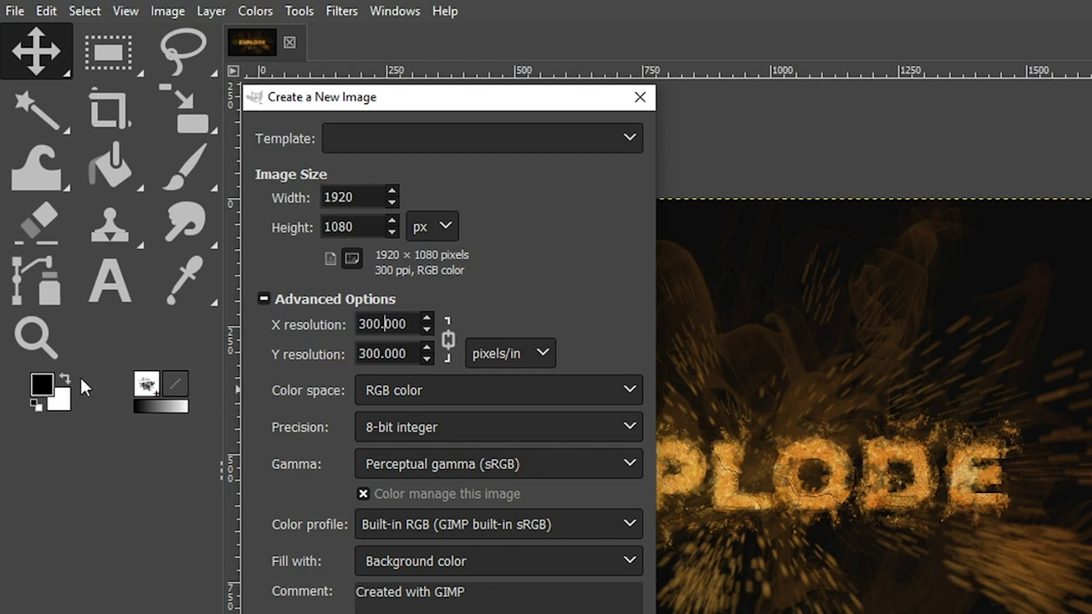
pyautogui.click(34, 402)
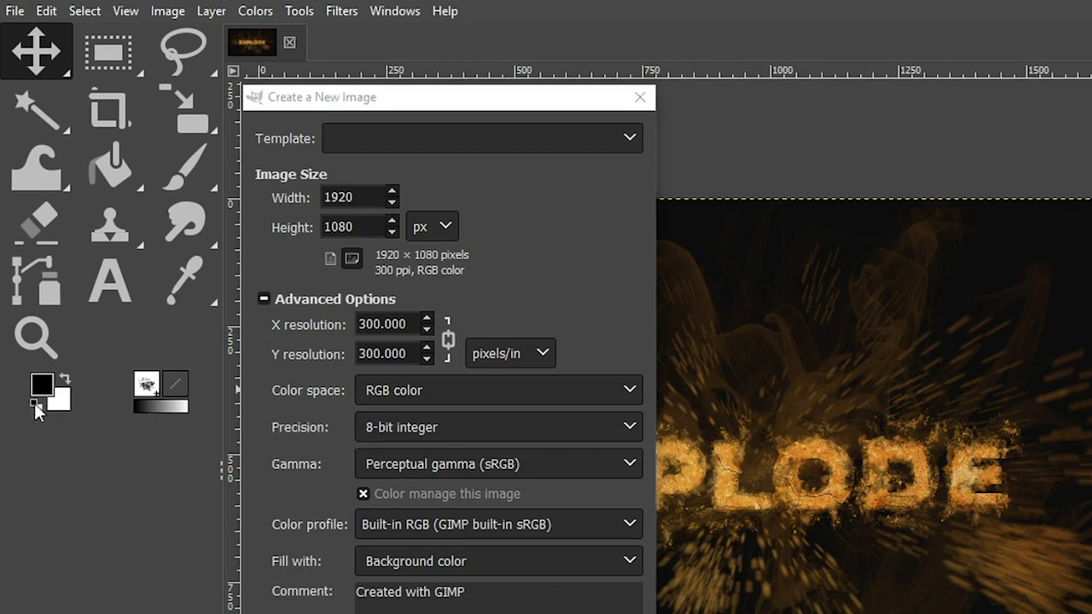
pyautogui.click(41, 386)
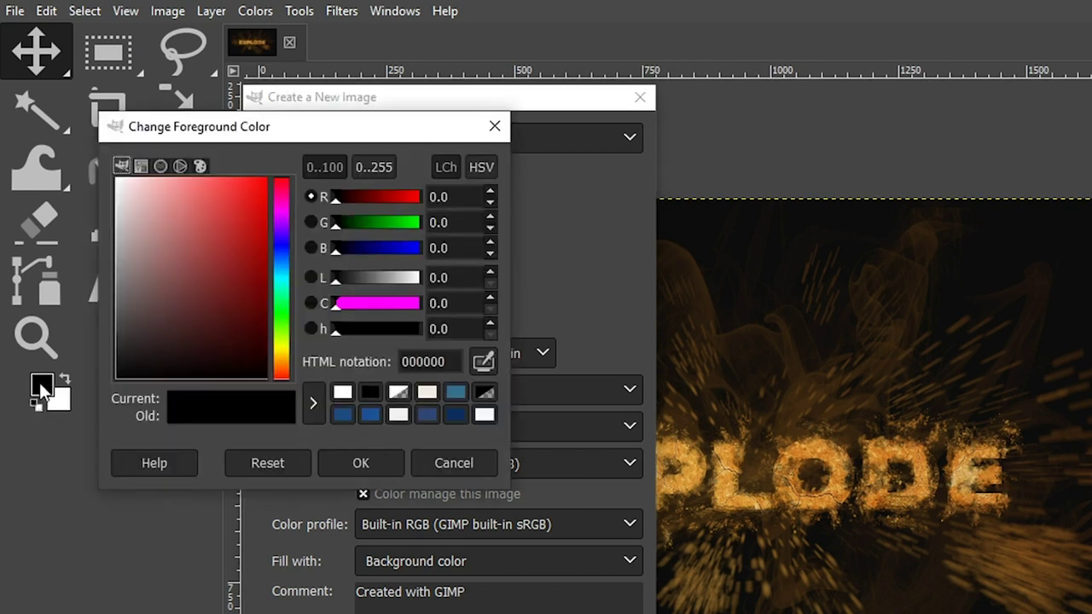
pyautogui.click(363, 462)
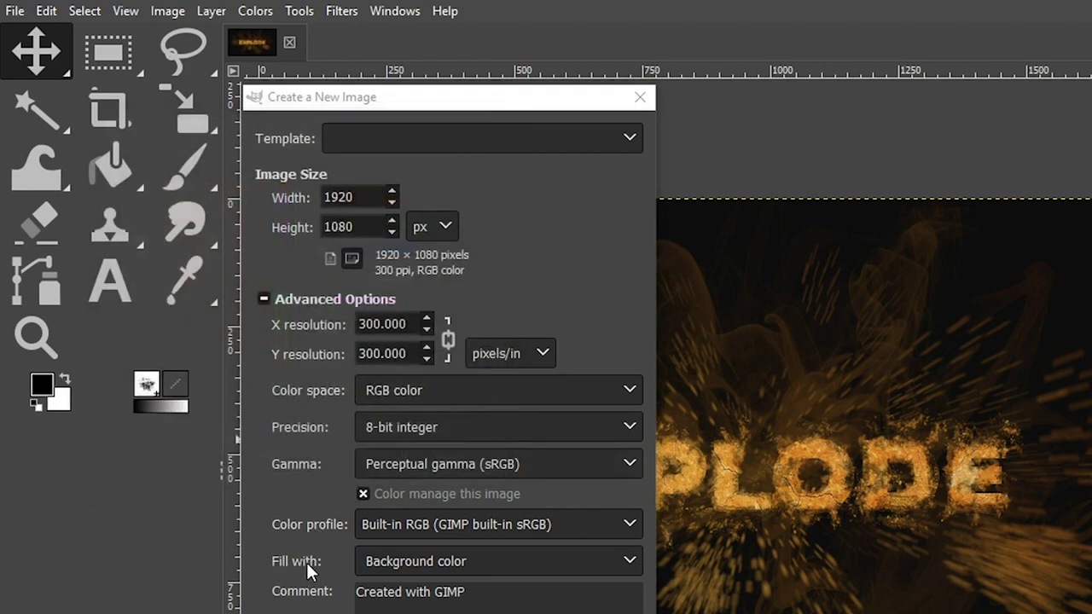
pyautogui.click(412, 566)
pyautogui.click(443, 590)
pyautogui.press('Return')
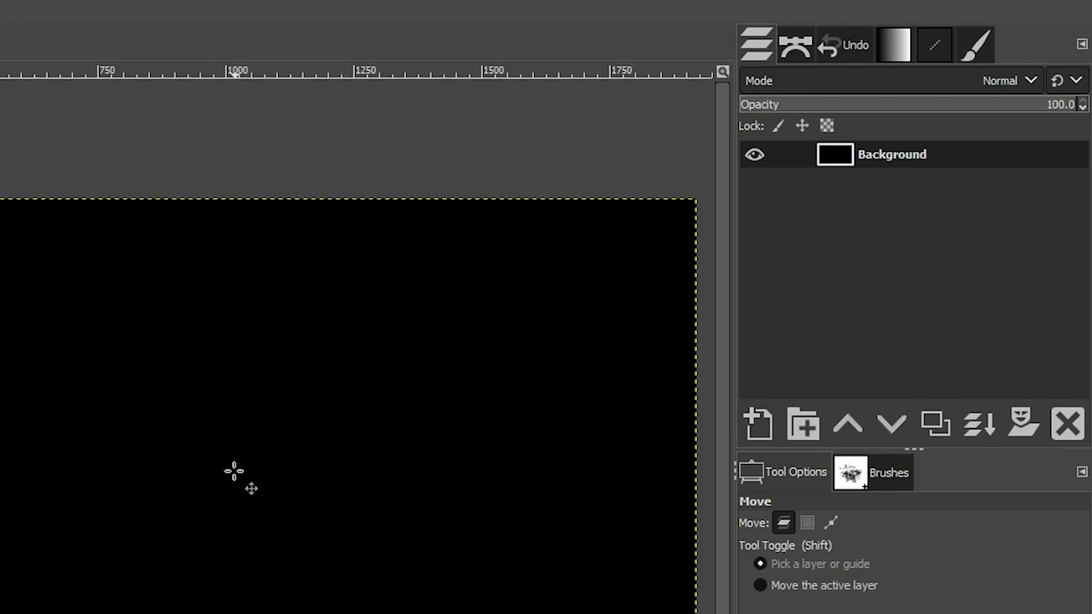
# Add a White (full opacity) layer mask to the black Background layer
pyautogui.click(1018, 420)
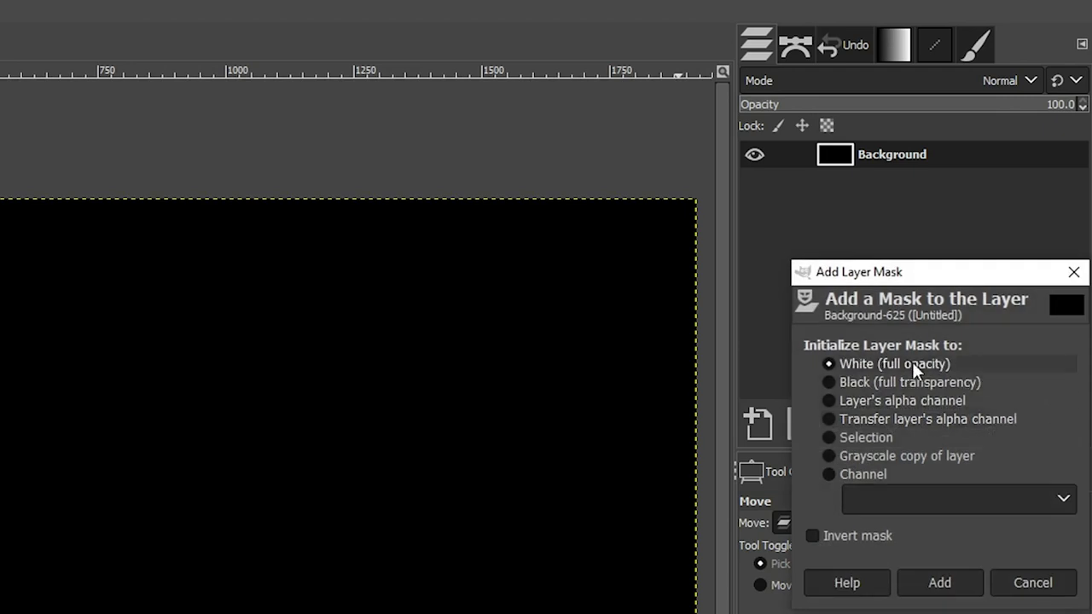
pyautogui.click(953, 585)
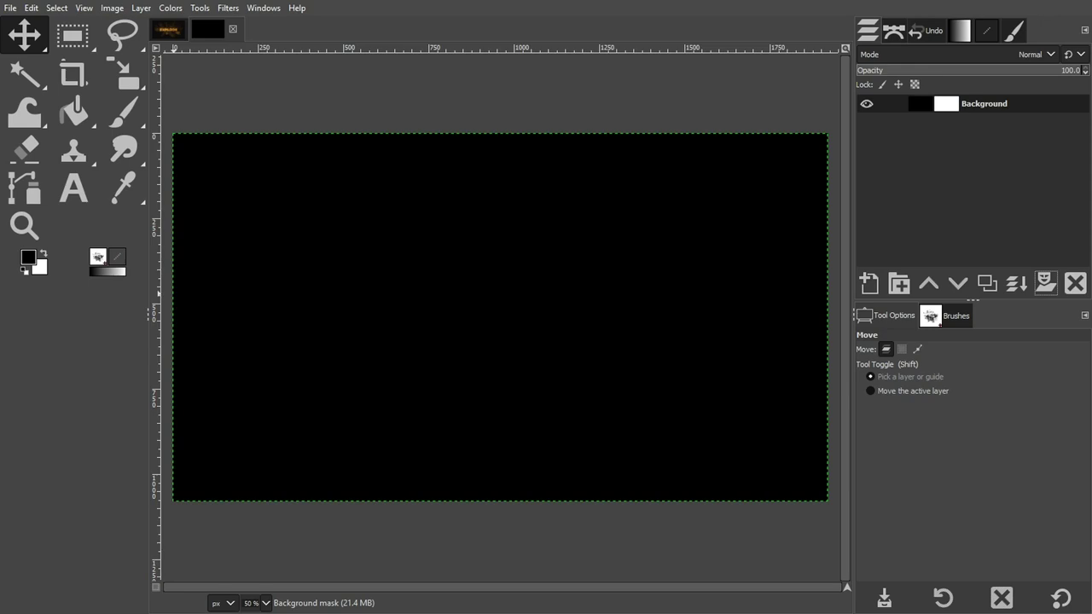
# Drop in the cracked-earth photo, rename its layer Texture, and lower it below Background
pyautogui.moveTo(162, 281); pyautogui.dragTo(519, 288)
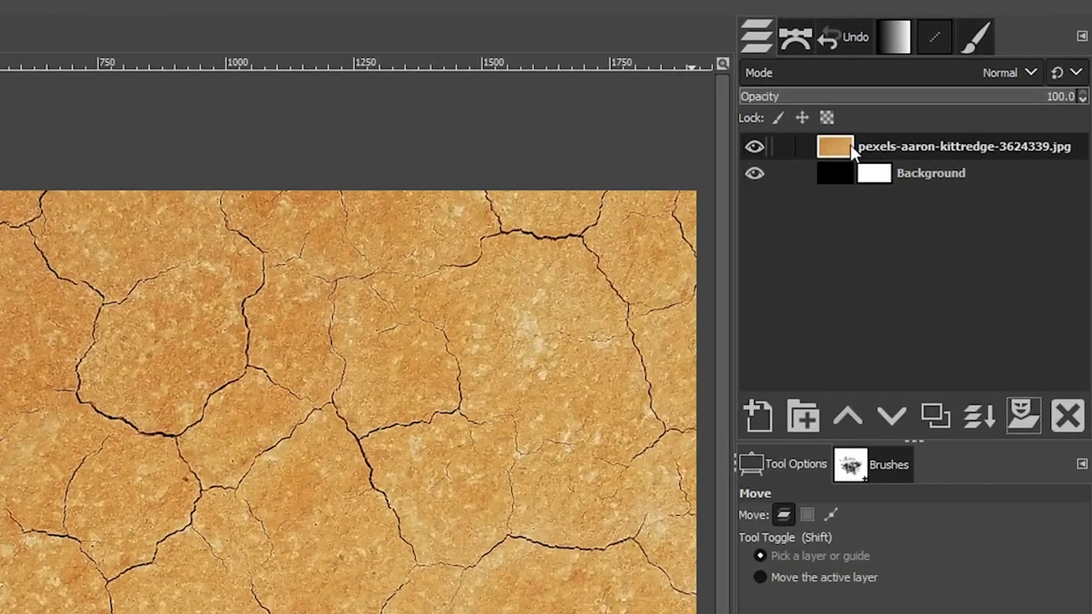
pyautogui.doubleClick(892, 146)
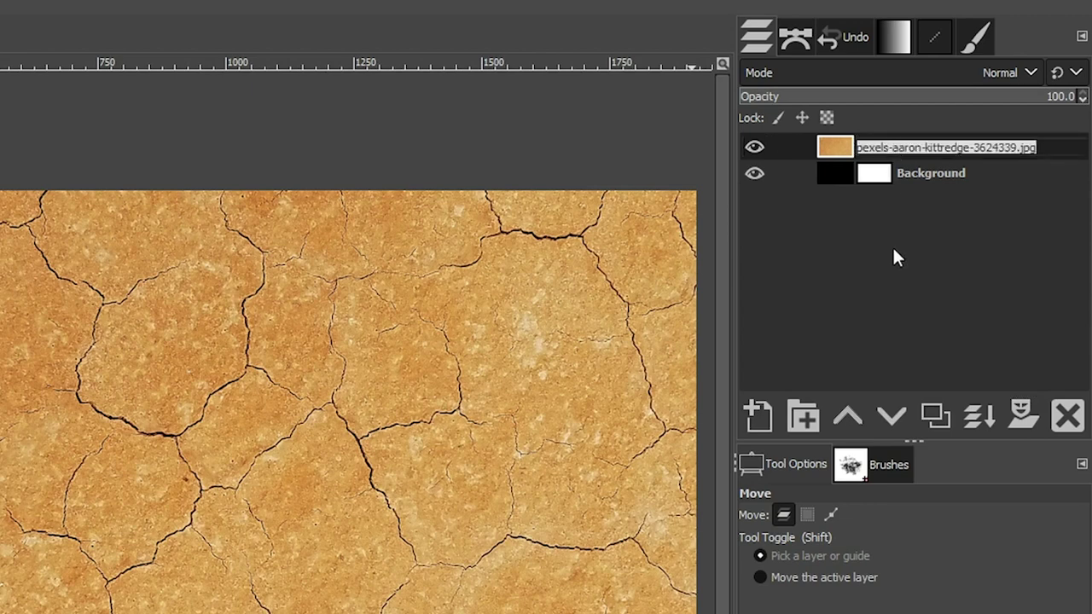
pyautogui.write('Texture')
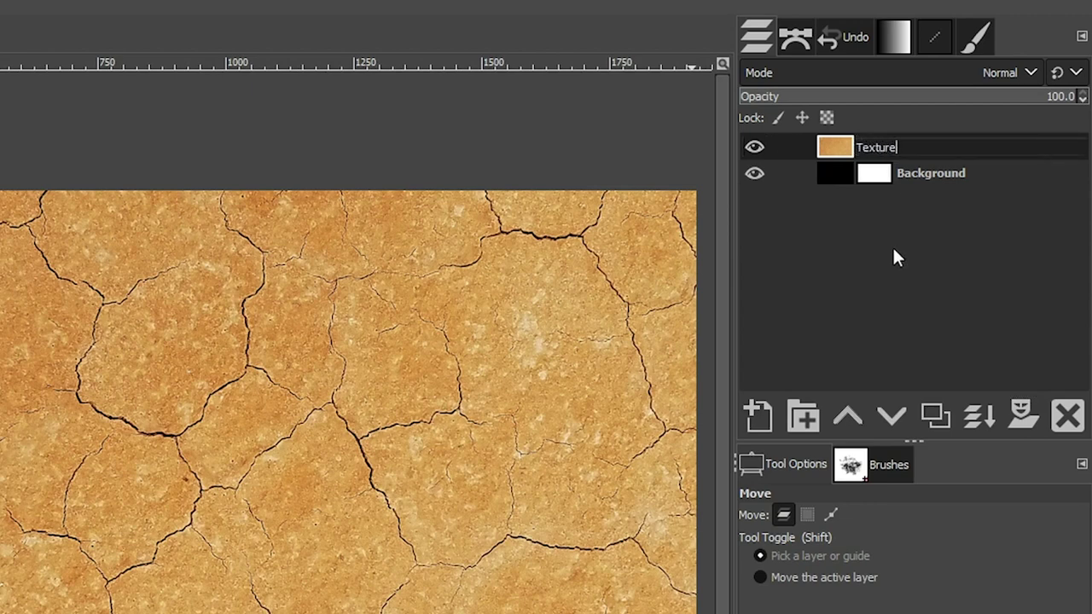
pyautogui.press('Return')
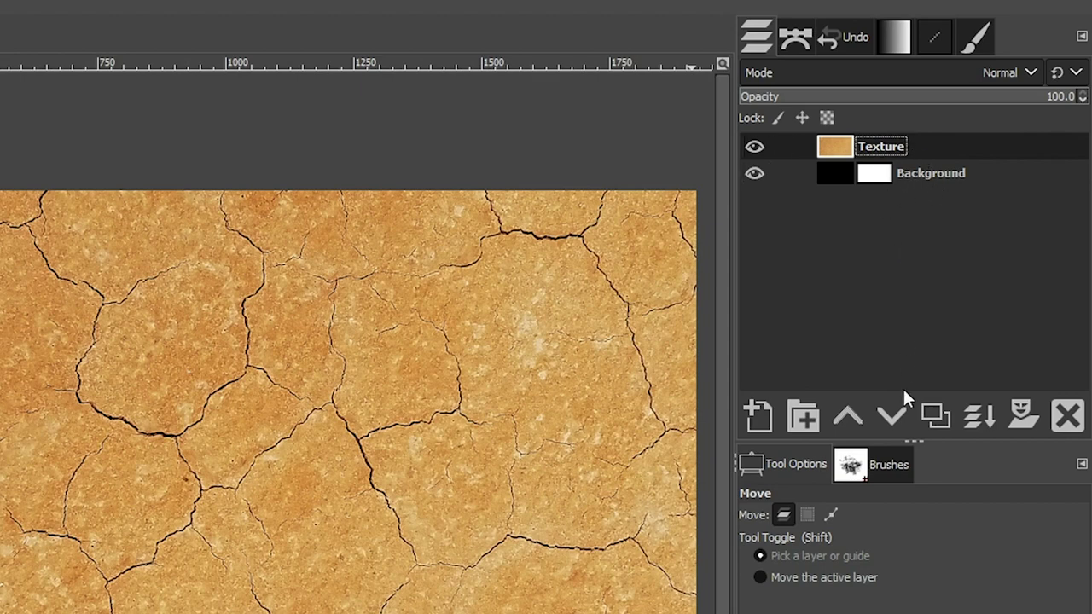
pyautogui.click(893, 417)
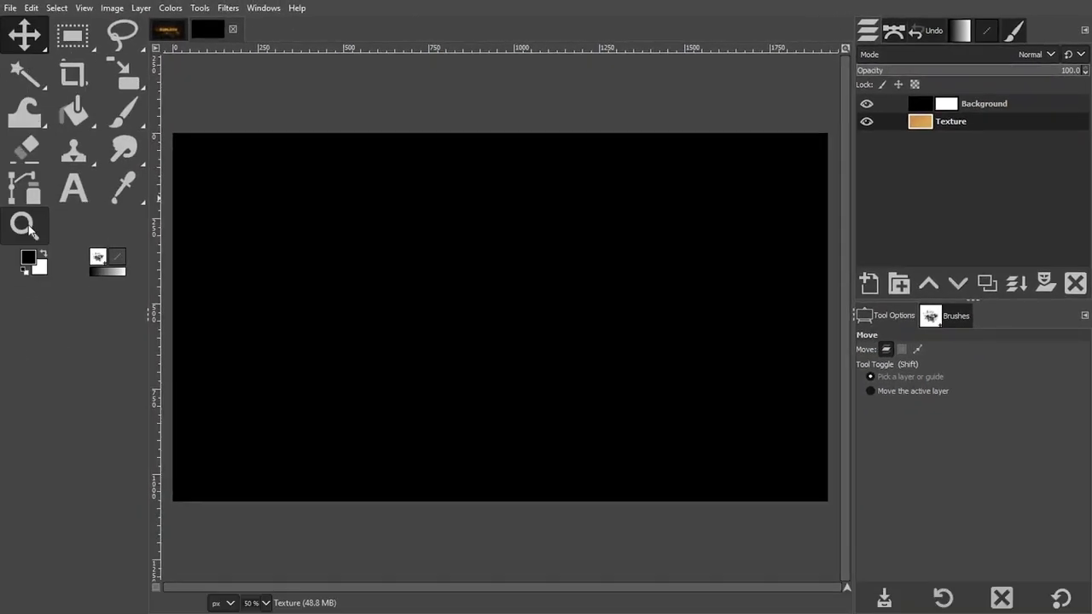
# Zoom out to see the whole canvas and choose the Rotate tool
pyautogui.click(28, 228)
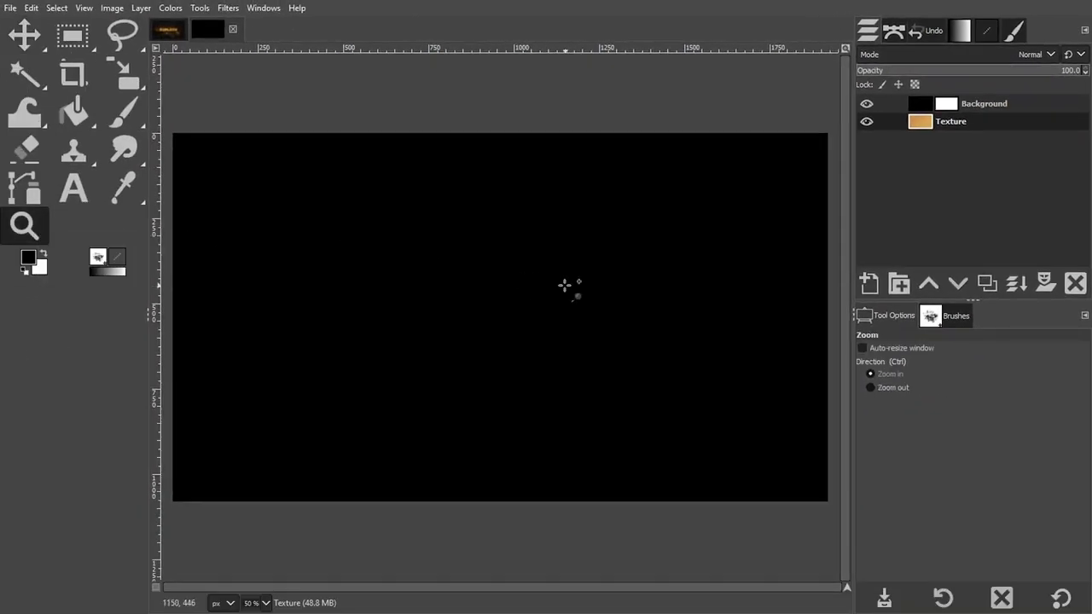
pyautogui.keyDown('ctrl'); pyautogui.click(565, 285); pyautogui.keyUp('ctrl')
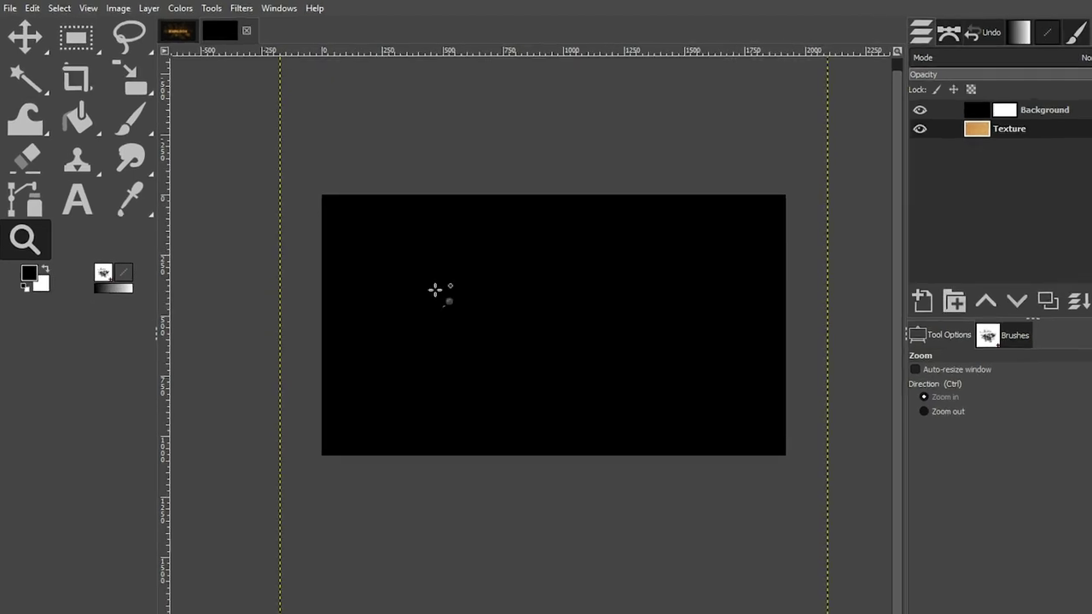
pyautogui.click(137, 89)
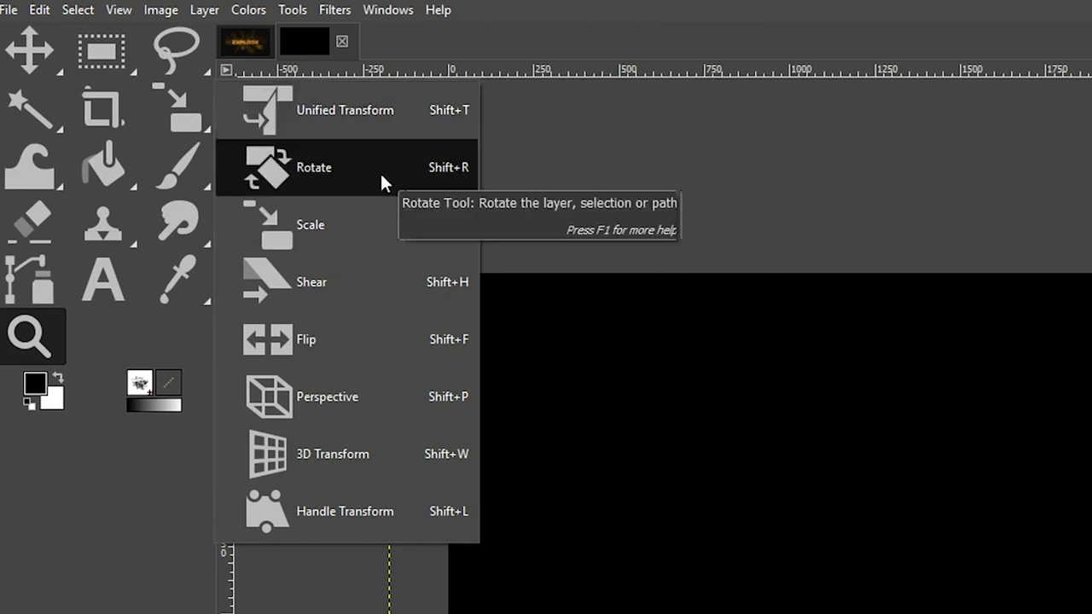
pyautogui.click(445, 175)
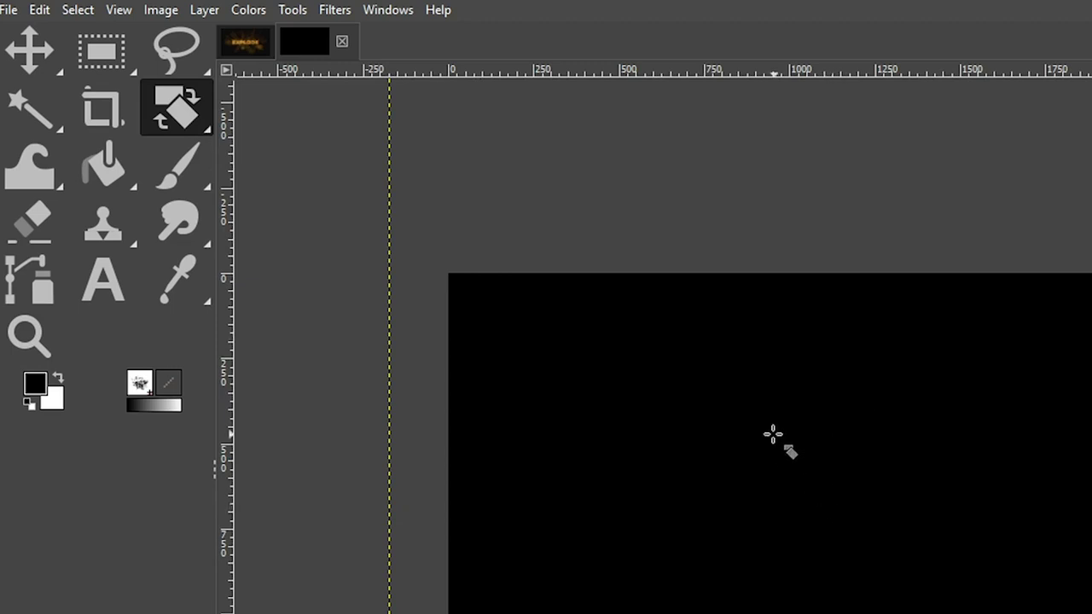
# Rotate the Texture layer by 90°
pyautogui.click(773, 435)
pyautogui.moveTo(929, 134); pyautogui.dragTo(874, 134)
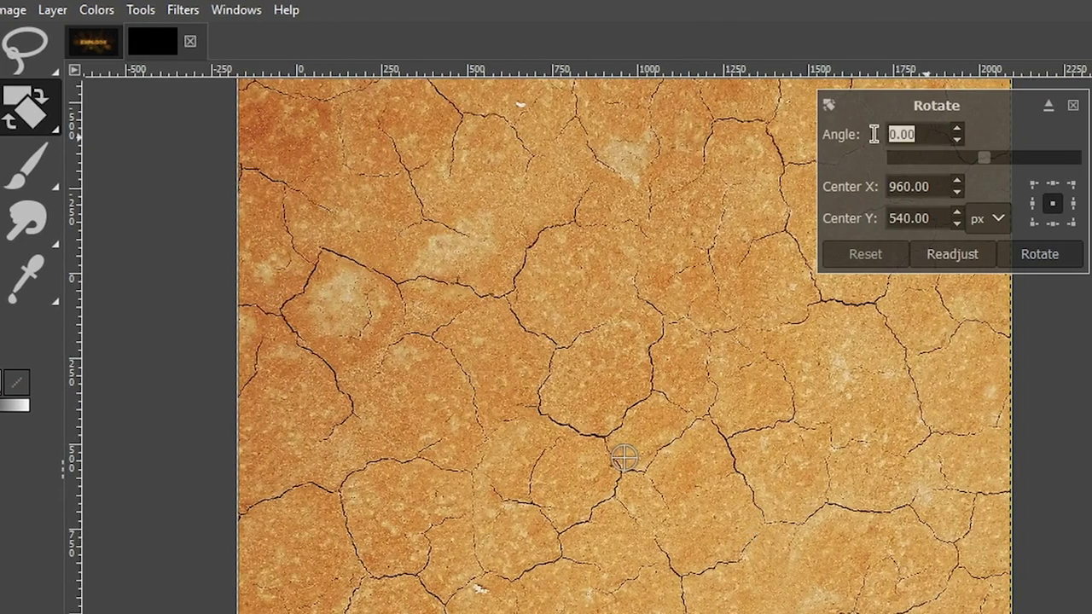
pyautogui.write('90')
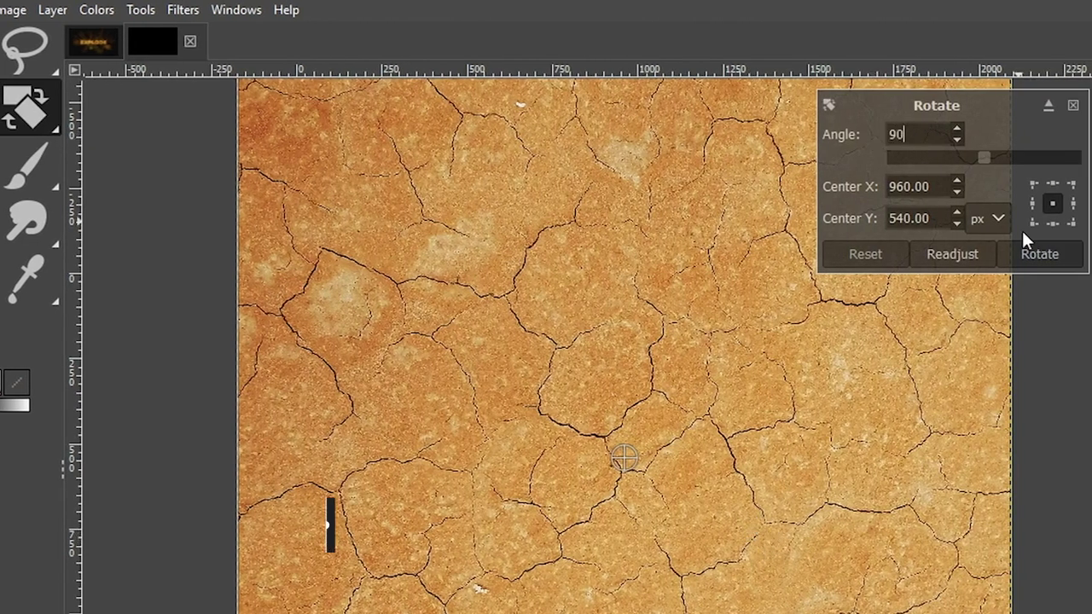
pyautogui.click(1036, 254)
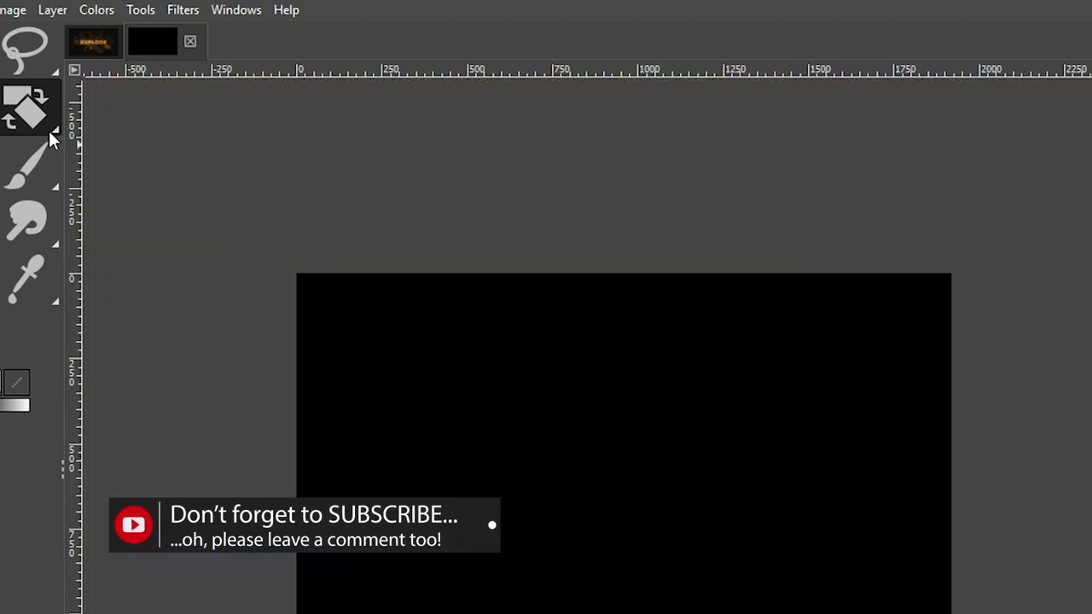
# Scale the Texture layer down to 1920 pixels wide
pyautogui.moveTo(34, 115)
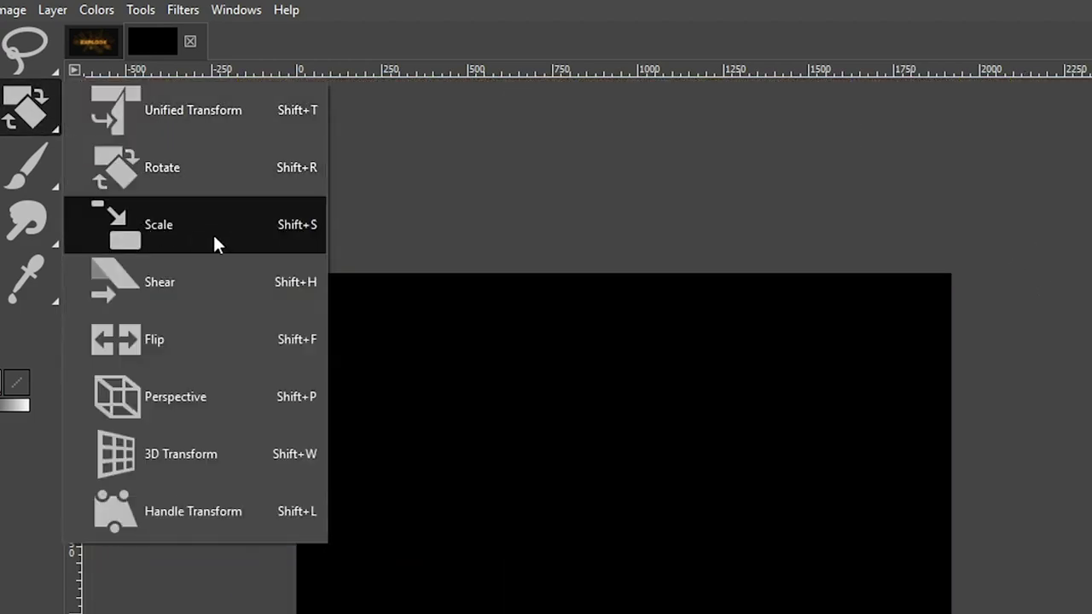
pyautogui.click(305, 239)
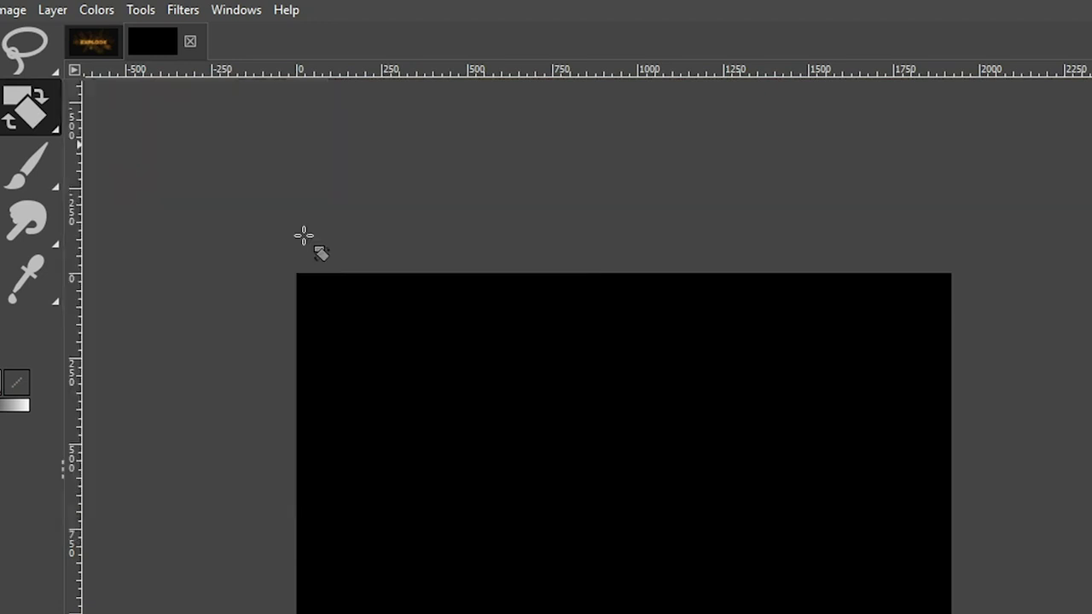
pyautogui.click(631, 427)
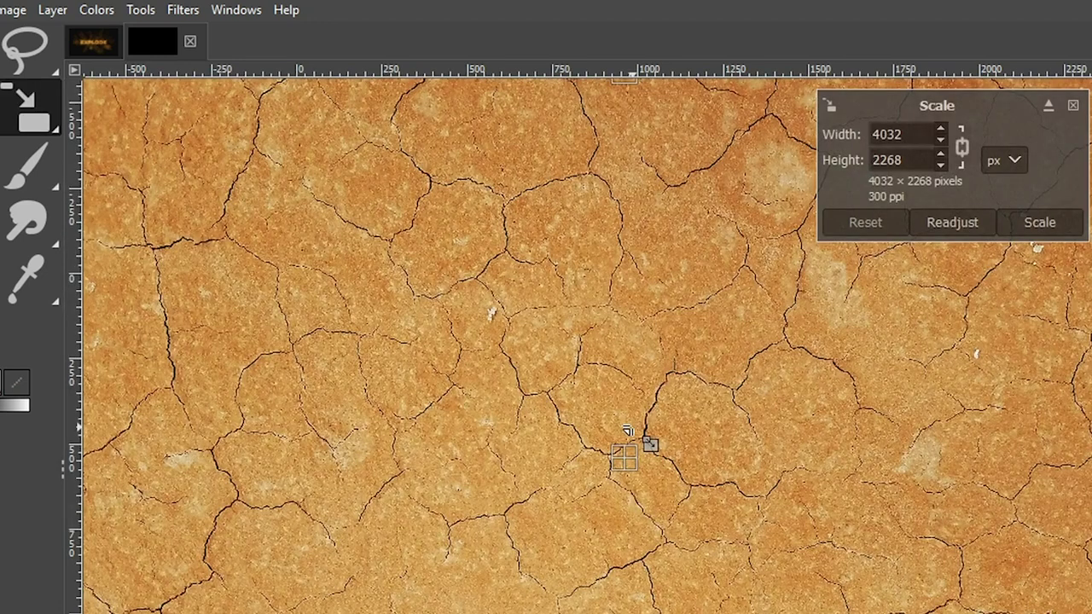
pyautogui.doubleClick(906, 134)
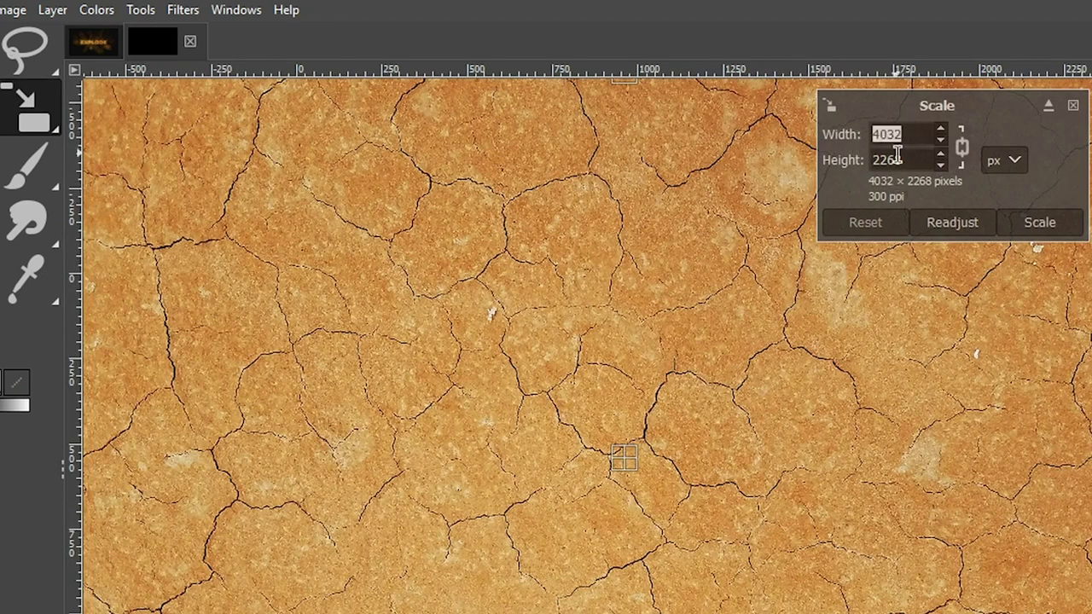
pyautogui.write('1920')
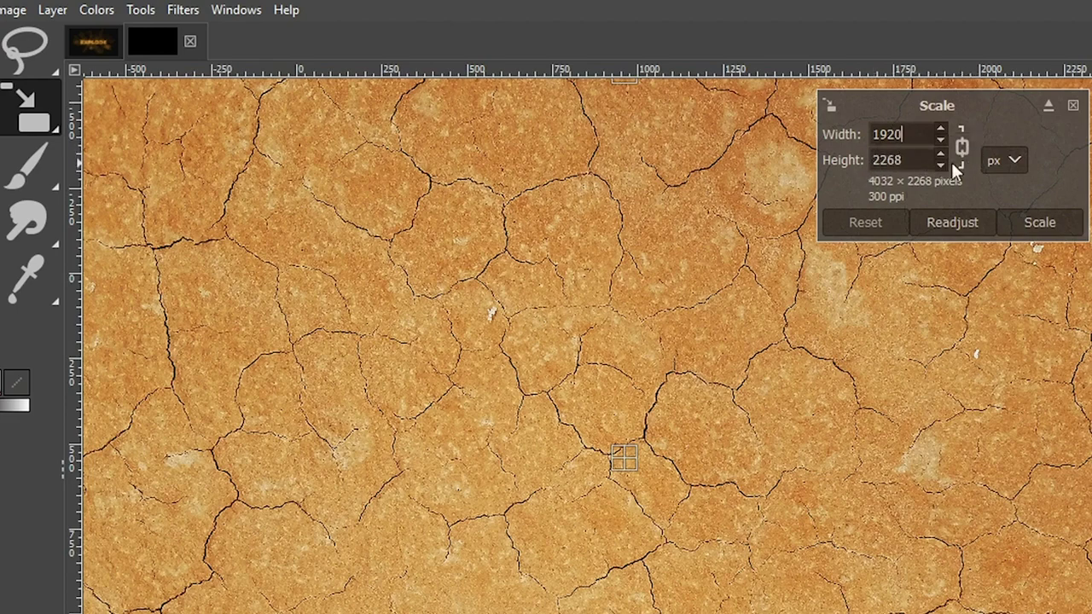
pyautogui.click(1033, 222)
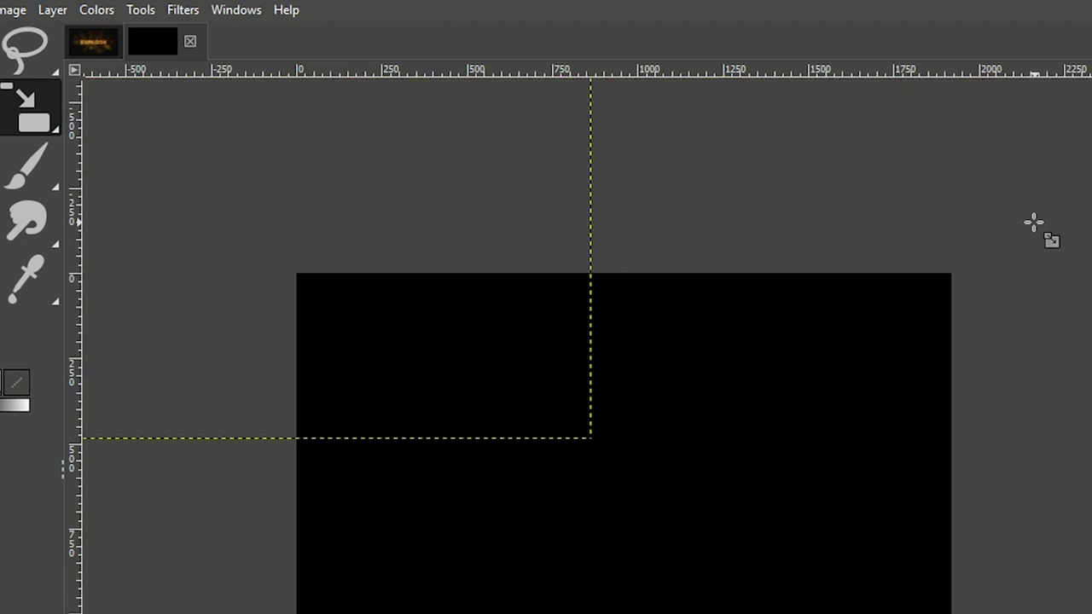
# Drag the Texture layer with the Move tool so its edges line up with the canvas
pyautogui.press('m')
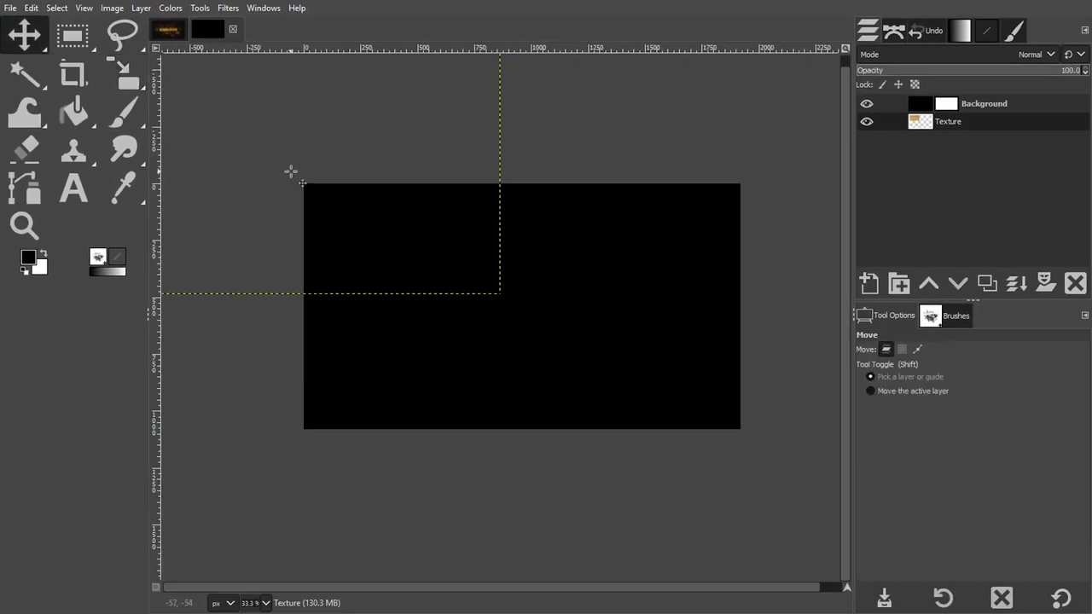
pyautogui.moveTo(289, 147); pyautogui.dragTo(529, 280)
pyautogui.moveTo(550, 240)
pyautogui.mouseDown()
pyautogui.moveTo(535, 231)
pyautogui.moveTo(546, 239)
pyautogui.mouseUp()
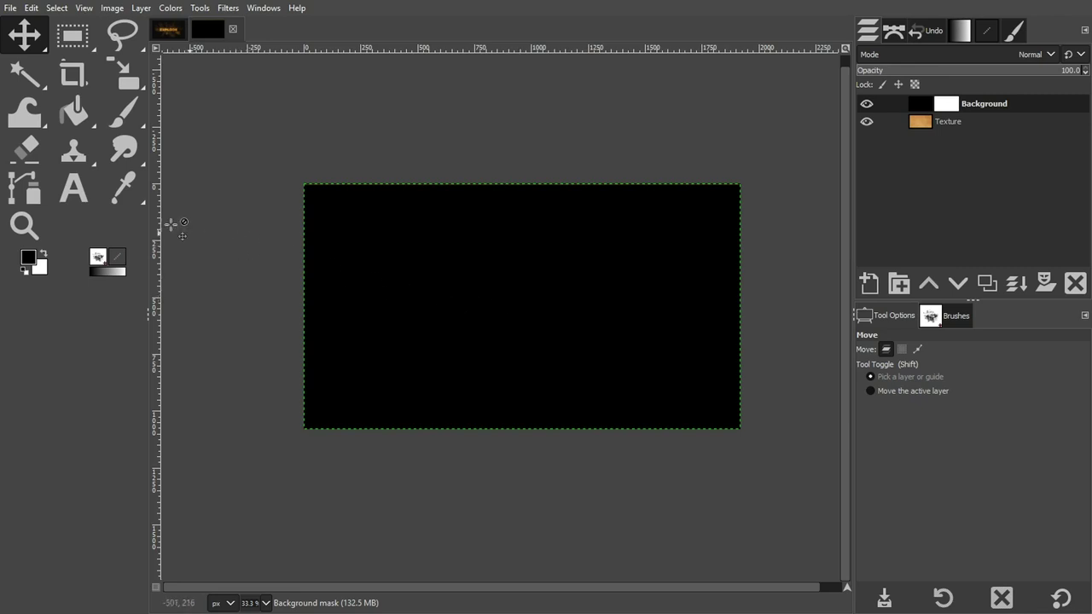
# Type EXPLODING on the canvas in white 200 px Montserrat Heavy
pyautogui.click(73, 189)
pyautogui.click(421, 234)
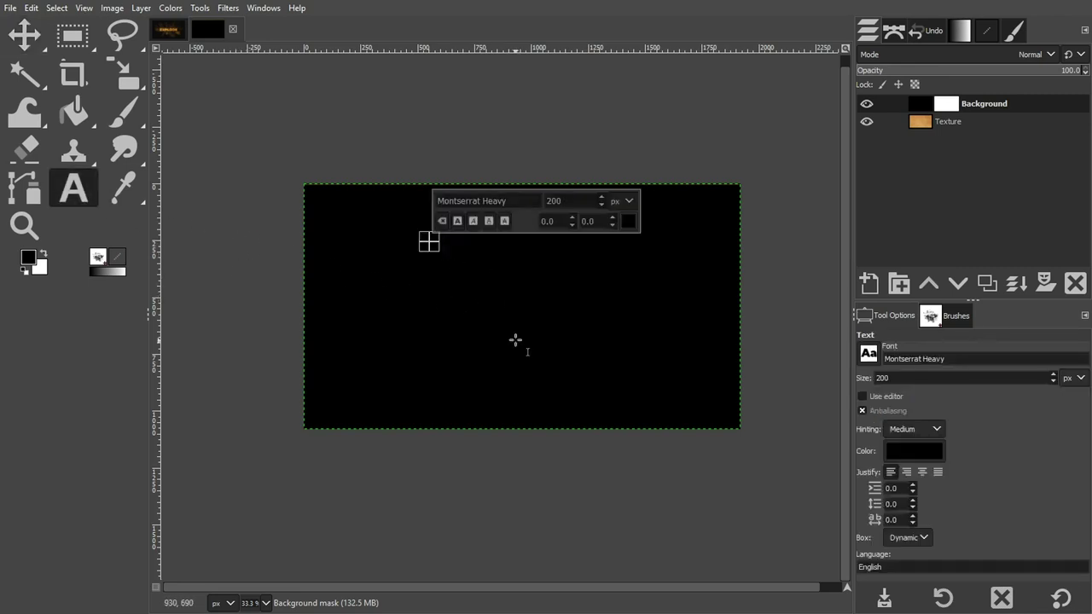
pyautogui.moveTo(493, 148); pyautogui.dragTo(382, 150)
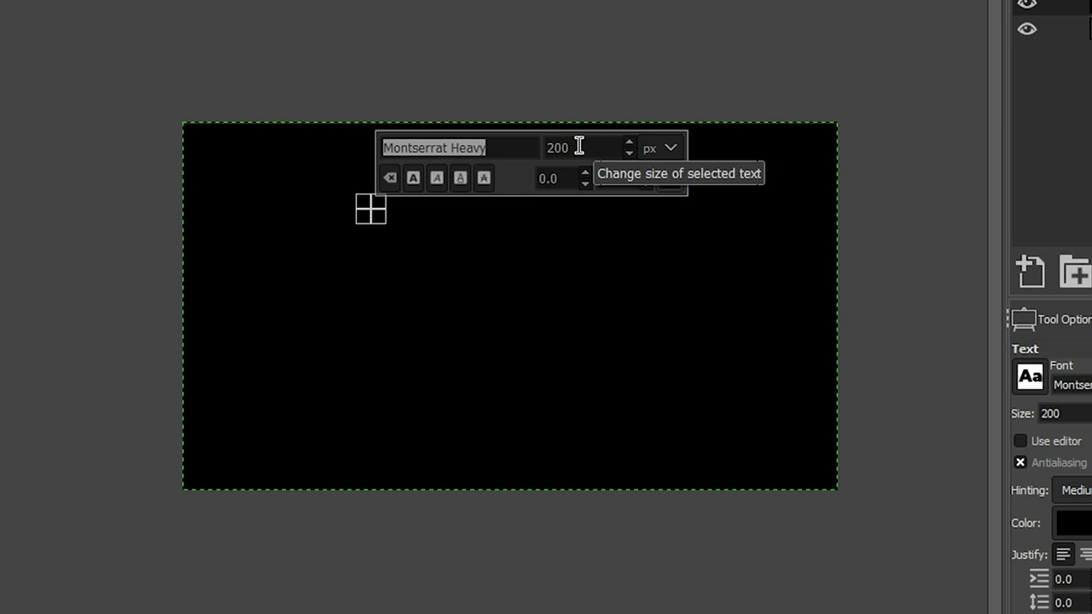
pyautogui.moveTo(578, 147); pyautogui.dragTo(538, 143)
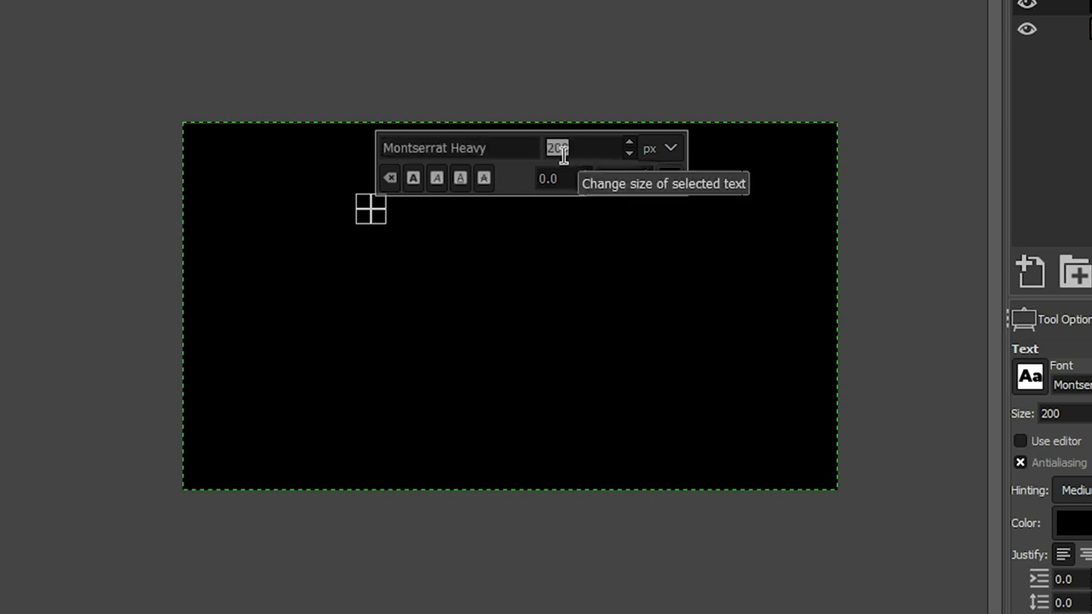
pyautogui.click(669, 176)
pyautogui.moveTo(568, 168); pyautogui.dragTo(472, 48)
pyautogui.click(734, 355)
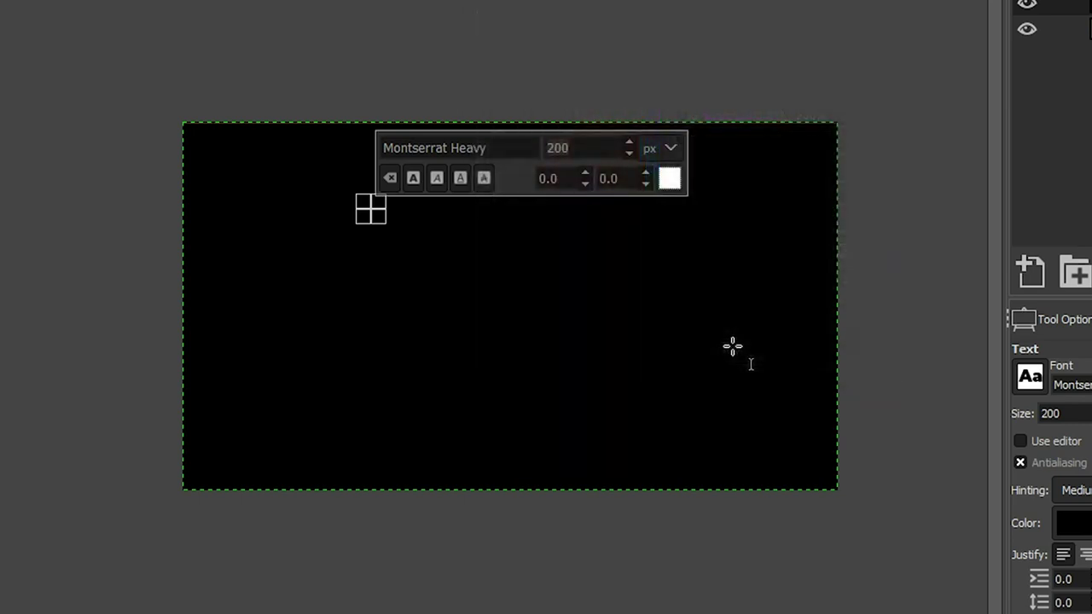
pyautogui.write('EXPLODING')
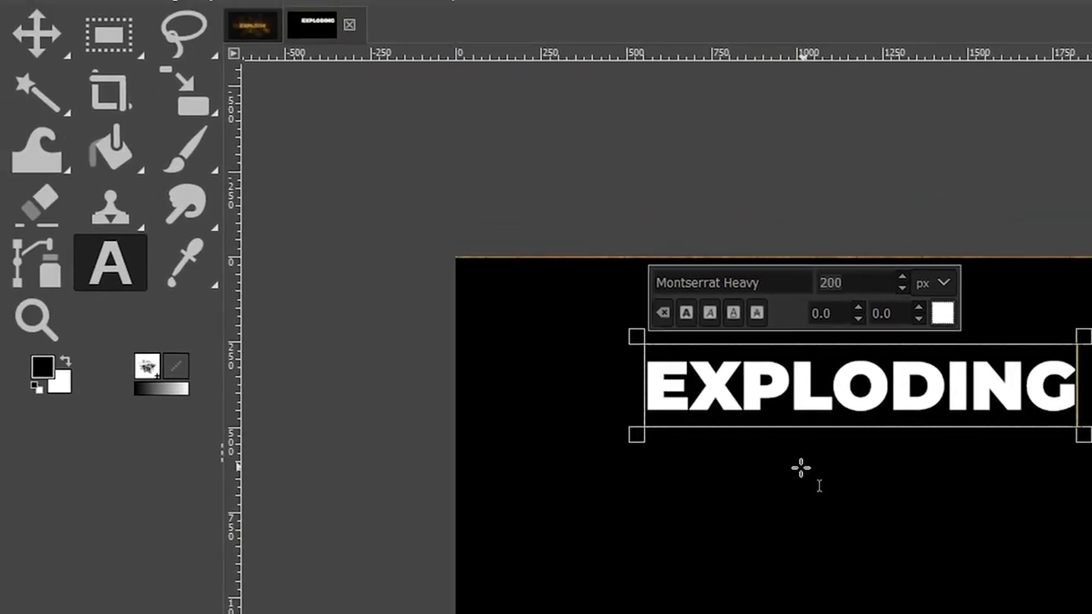
# Align the EXPLODING text layer to center and middle, relative to the First item
pyautogui.click(36, 35)
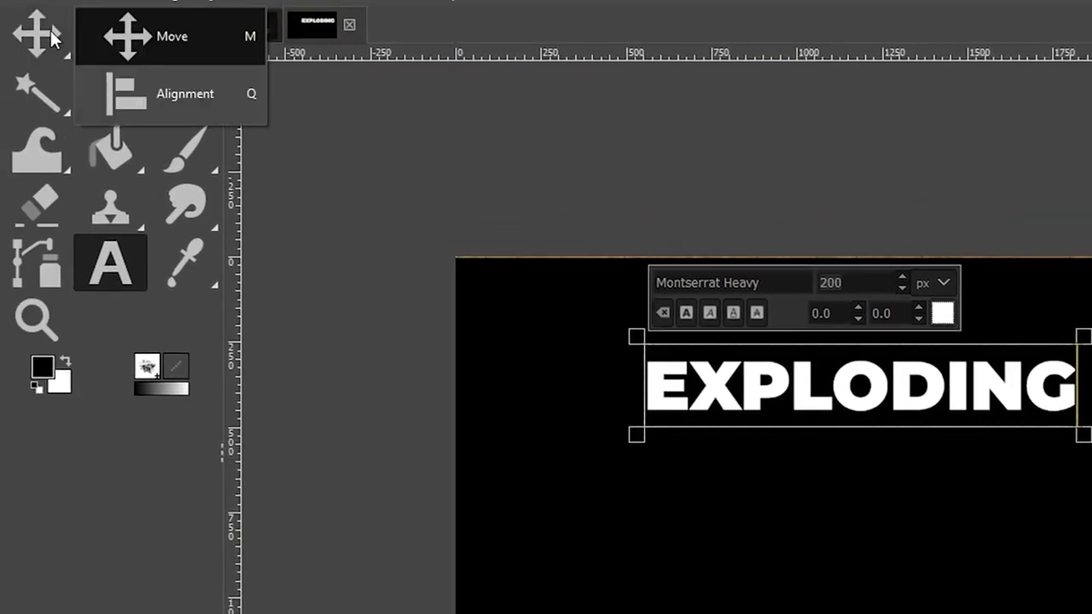
pyautogui.click(233, 96)
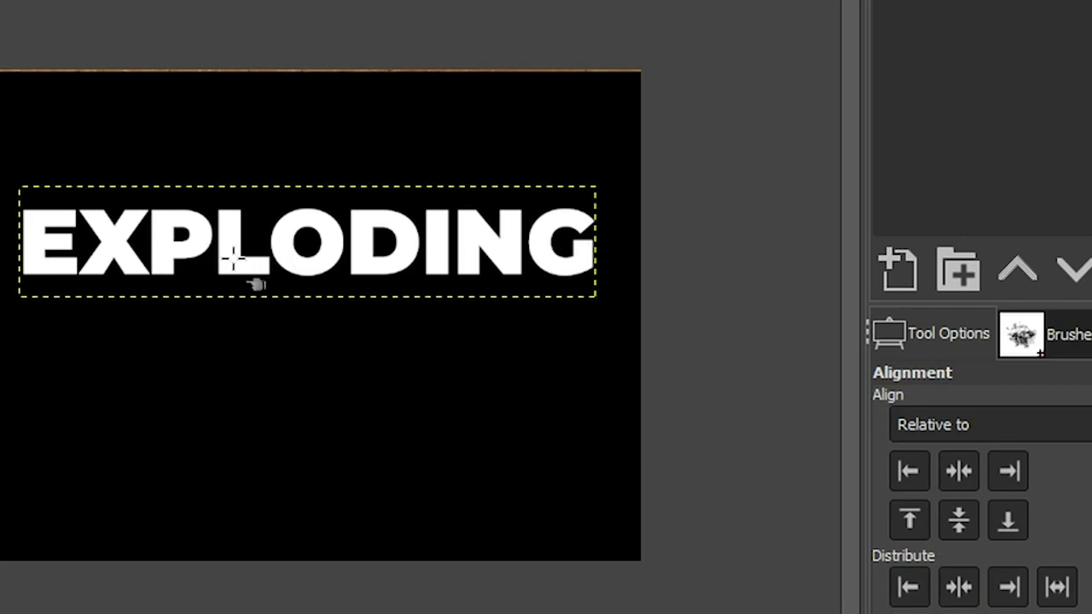
pyautogui.click(244, 244)
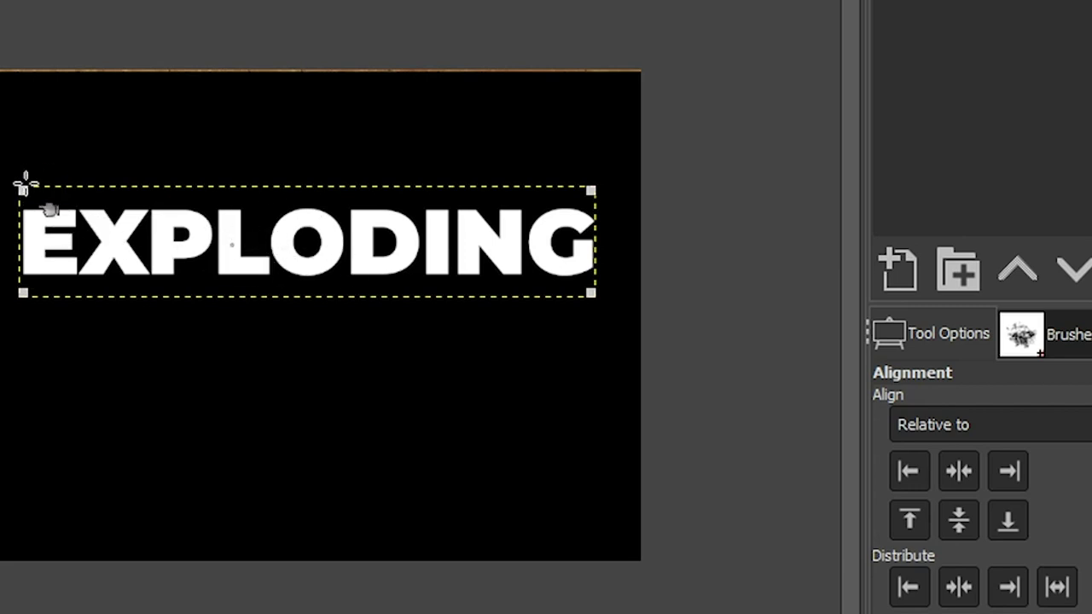
pyautogui.click(964, 426)
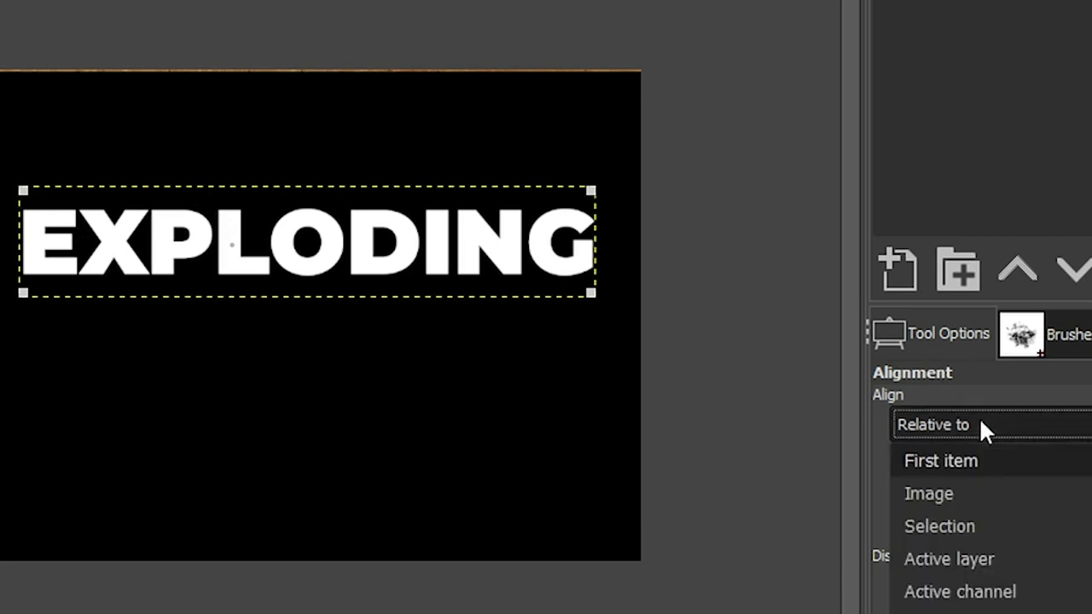
pyautogui.click(971, 461)
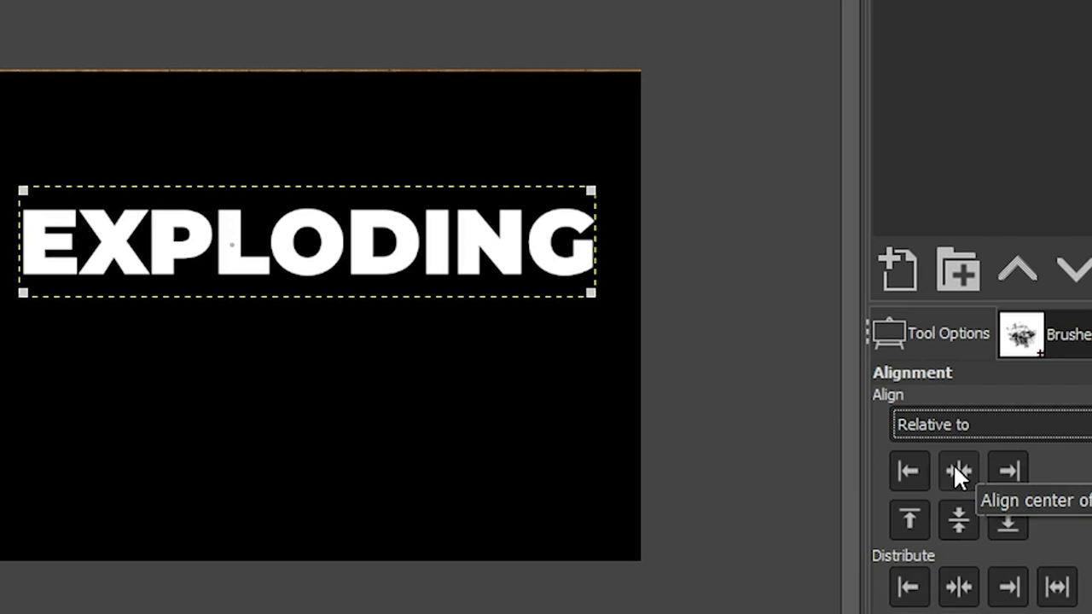
pyautogui.click(955, 466)
pyautogui.click(956, 518)
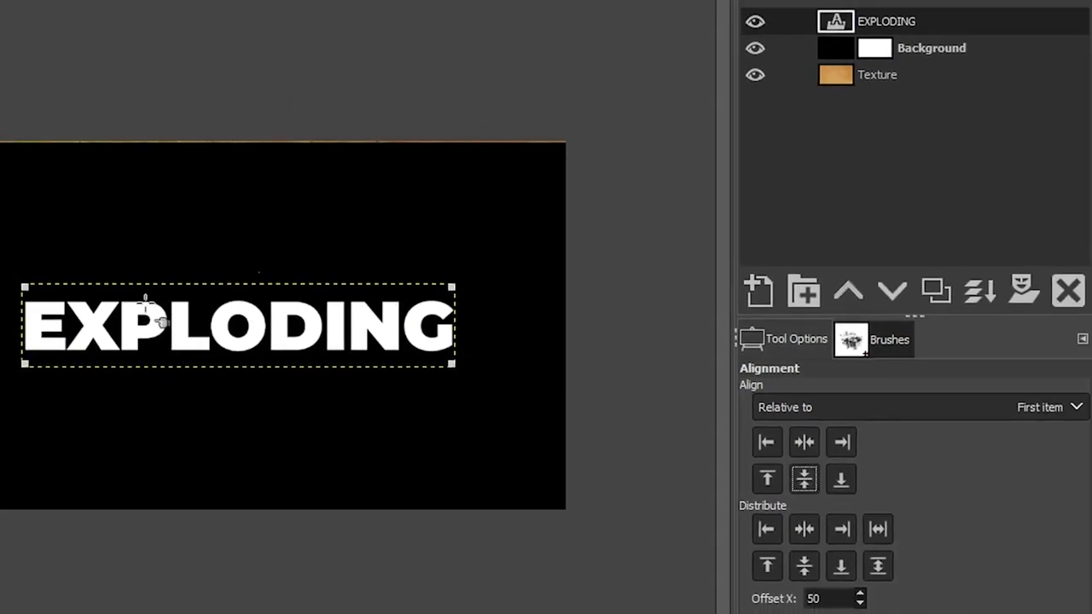
# Turn the EXPLODING layer's alpha into a selection and zoom in on the letters
pyautogui.rightClick(929, 15)
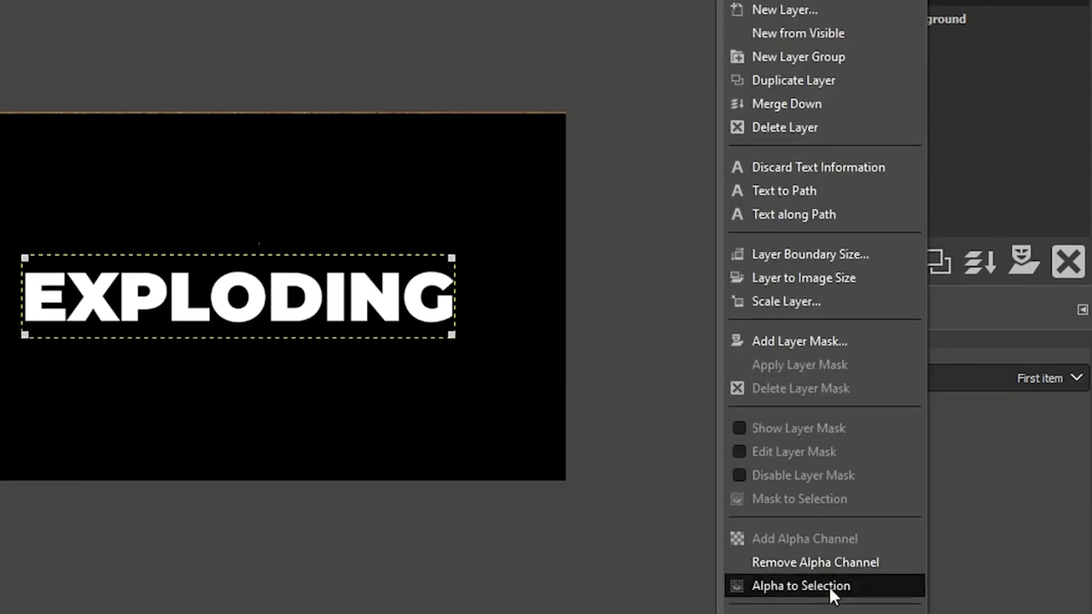
pyautogui.click(830, 595)
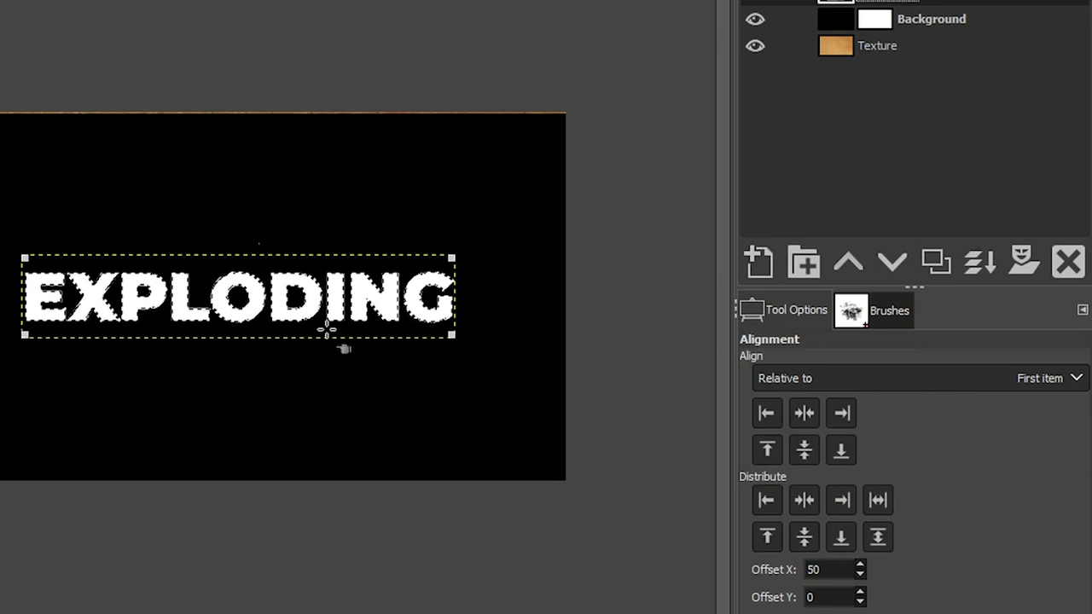
pyautogui.press('z')
pyautogui.click(285, 302)
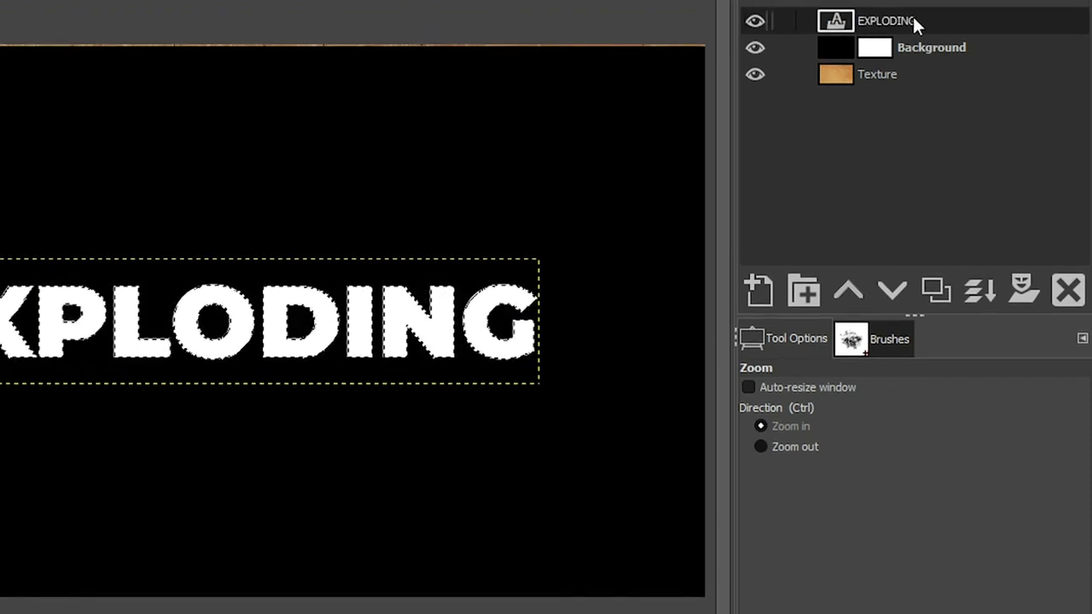
# Lower EXPLODING twice to the bottom of the stack and make Background the active layer
pyautogui.click(893, 289)
pyautogui.click(893, 289)
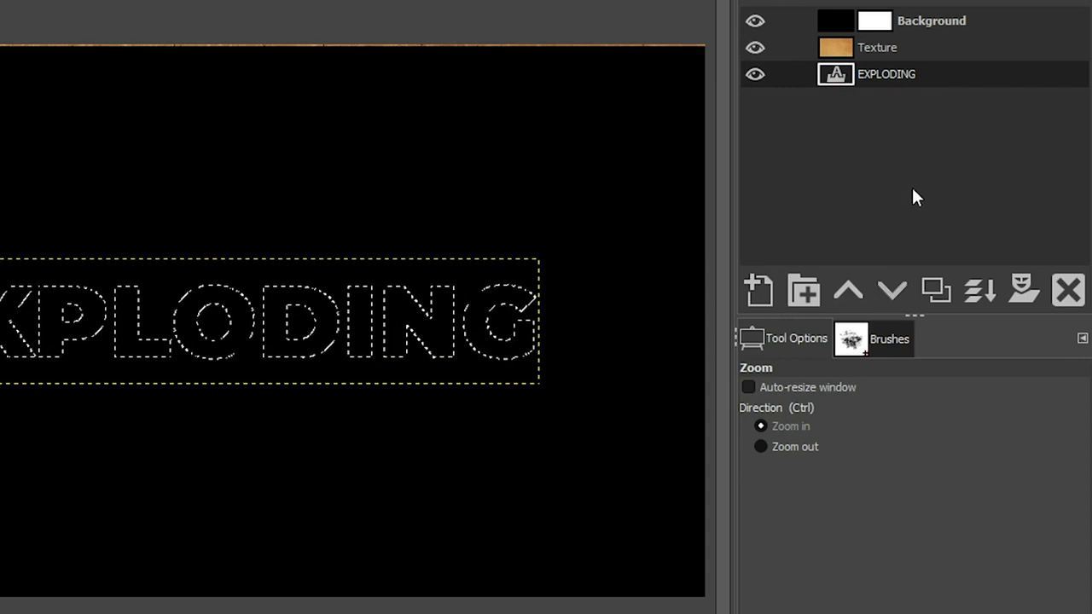
pyautogui.click(881, 20)
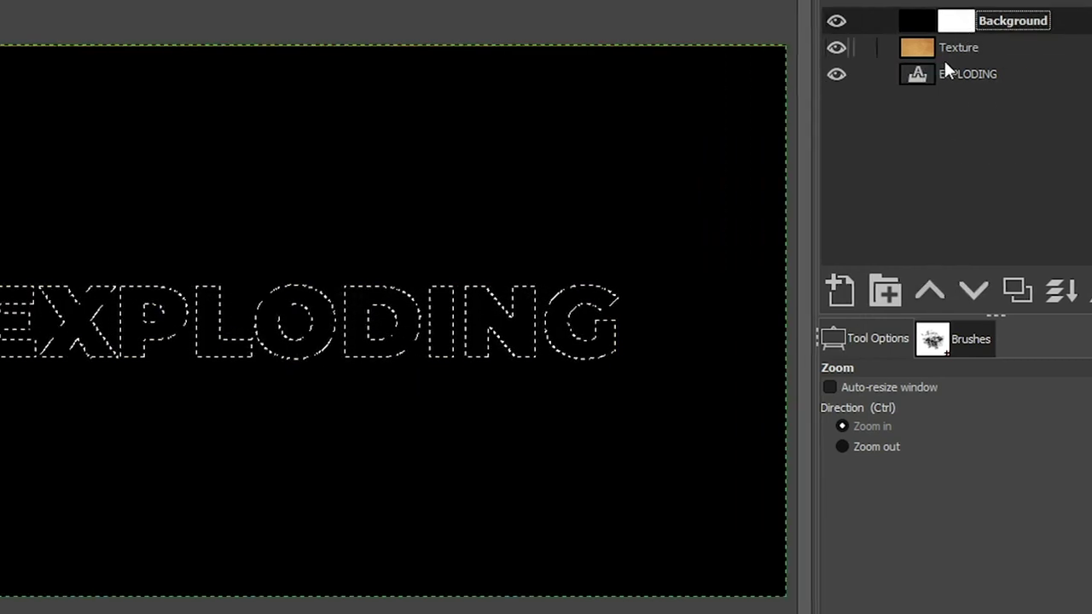
pyautogui.click(122, 38)
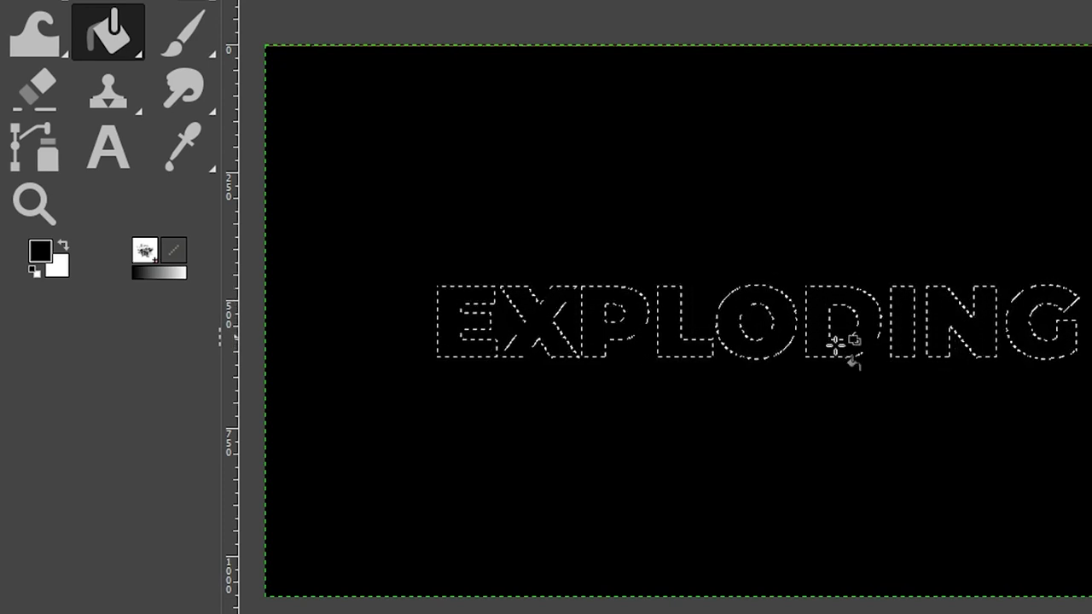
# Bucket-fill the EXPLODING letter selection with the cracked tan texture, then deselect everything
pyautogui.click(861, 303)
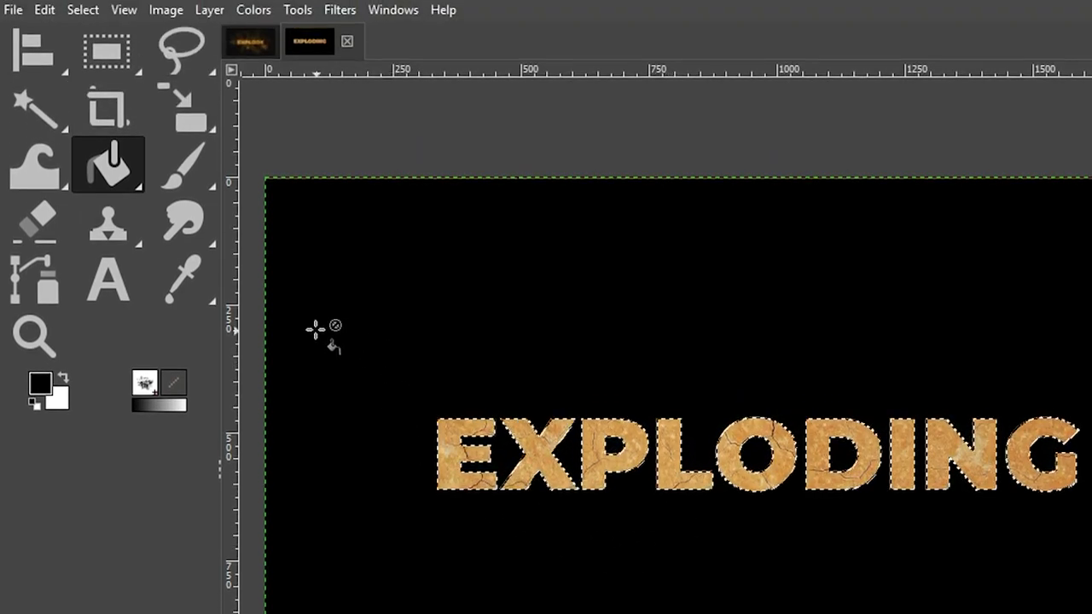
pyautogui.click(88, 9)
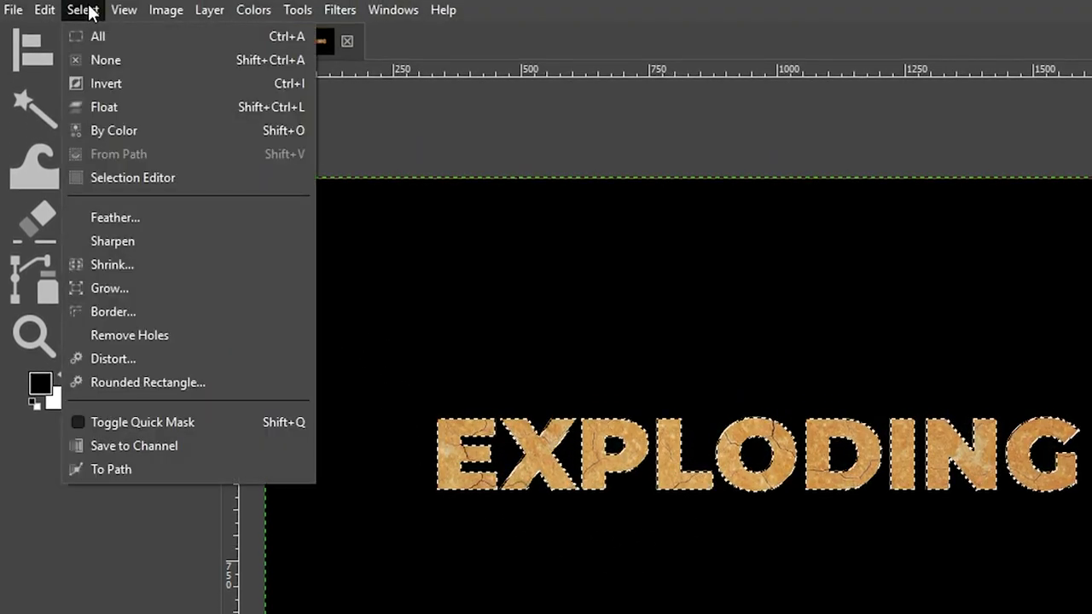
pyautogui.click(104, 60)
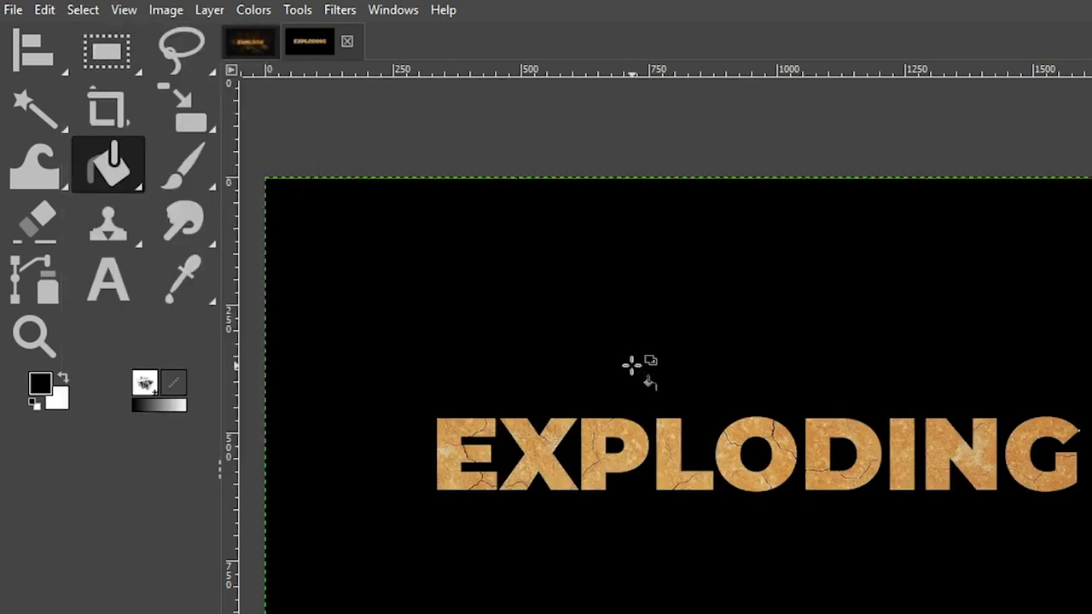
# Zoom in on the textured letters and show the Brushes library with Acrylic 02 selected
pyautogui.press('z')
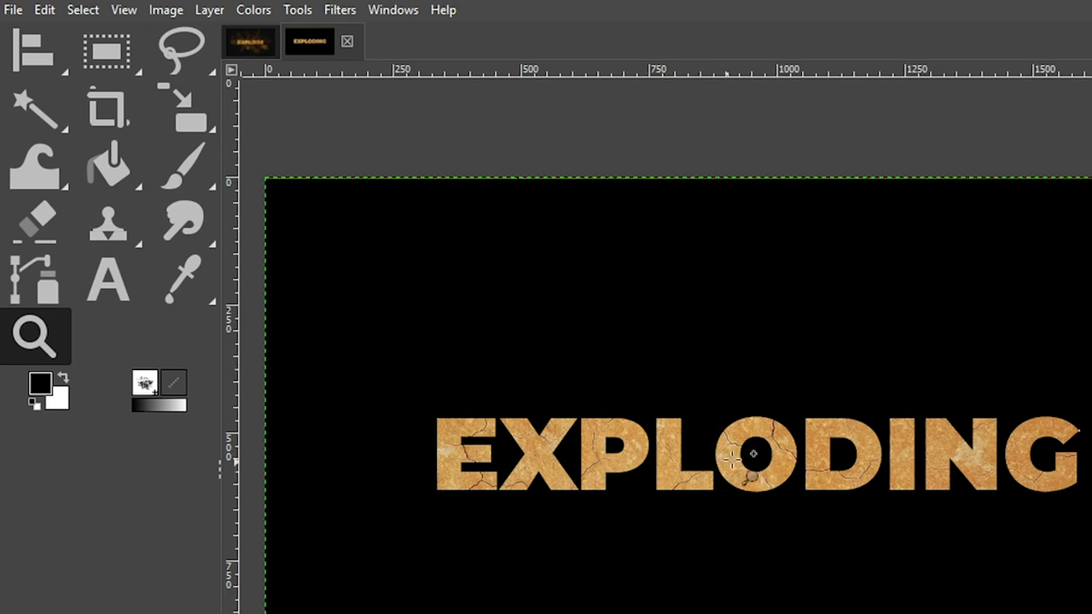
pyautogui.click(749, 456)
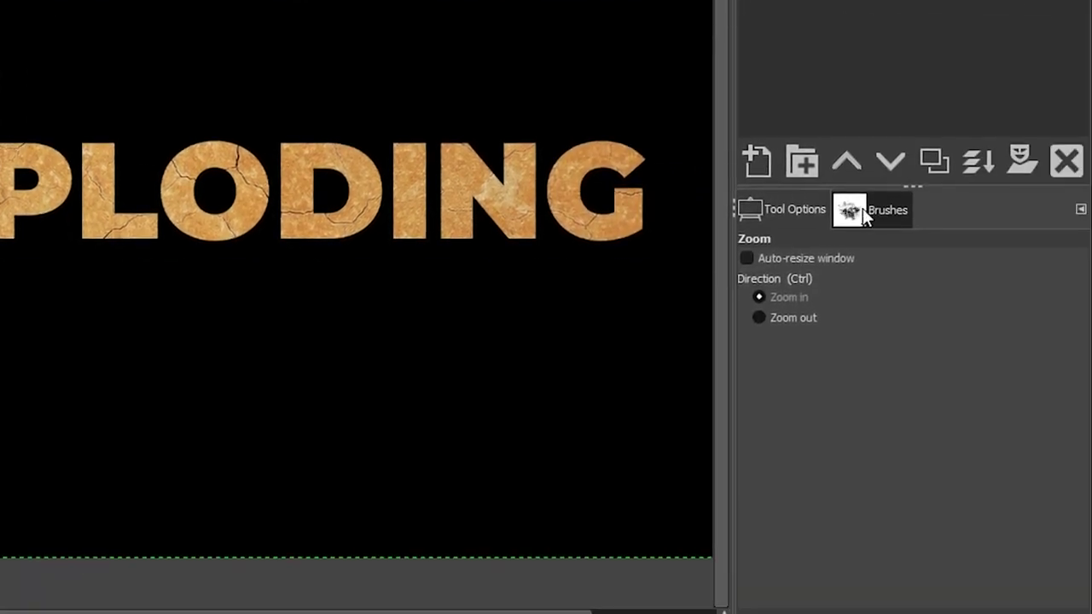
pyautogui.click(862, 209)
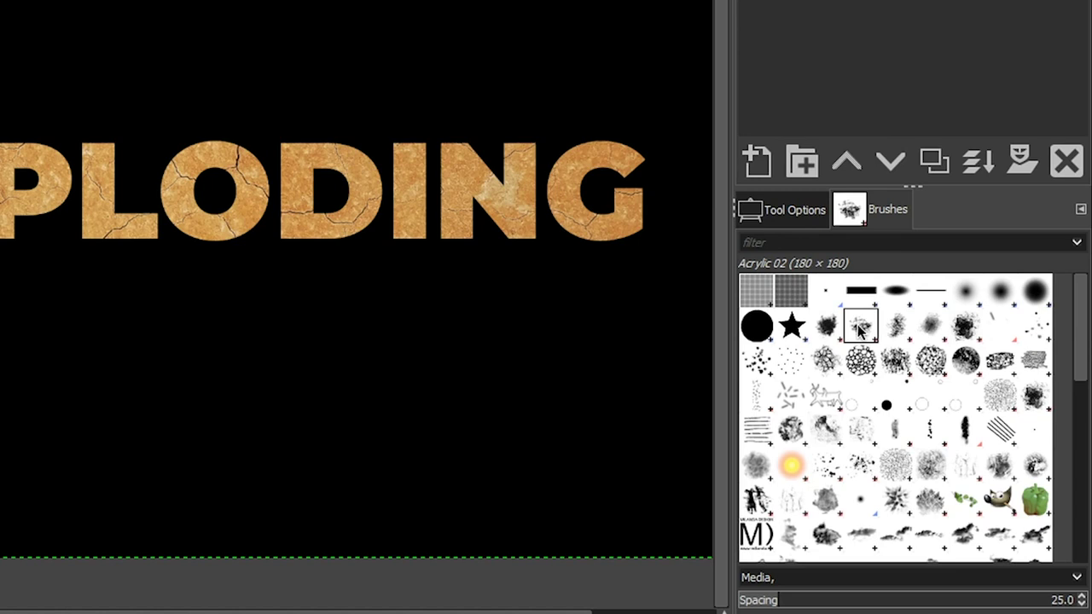
# Return to Tool Options and activate the Paintbrush using Acrylic 02 at size 180
pyautogui.click(802, 215)
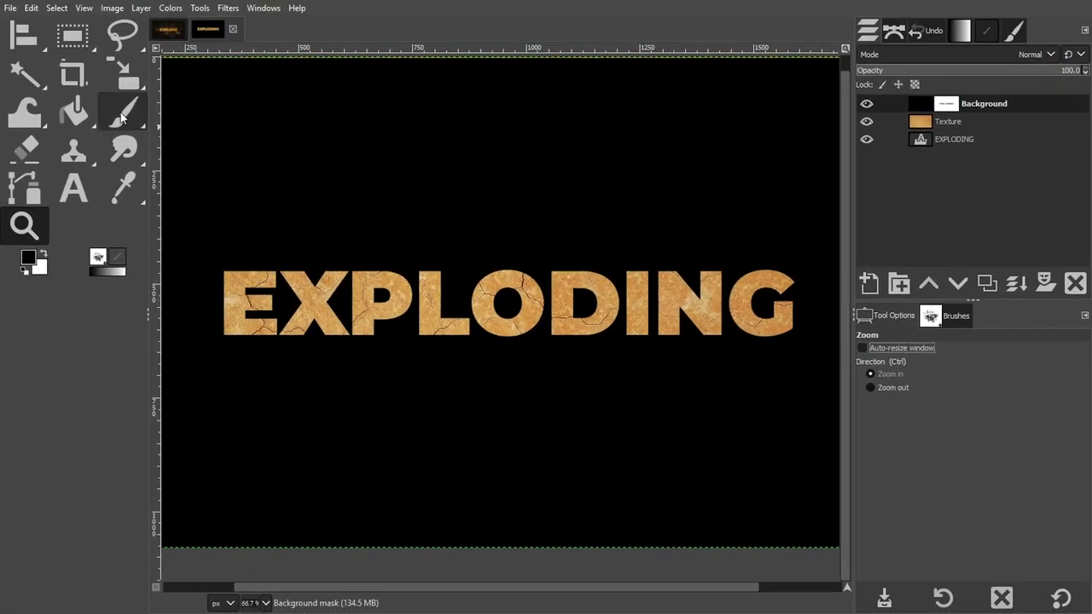
pyautogui.click(121, 118)
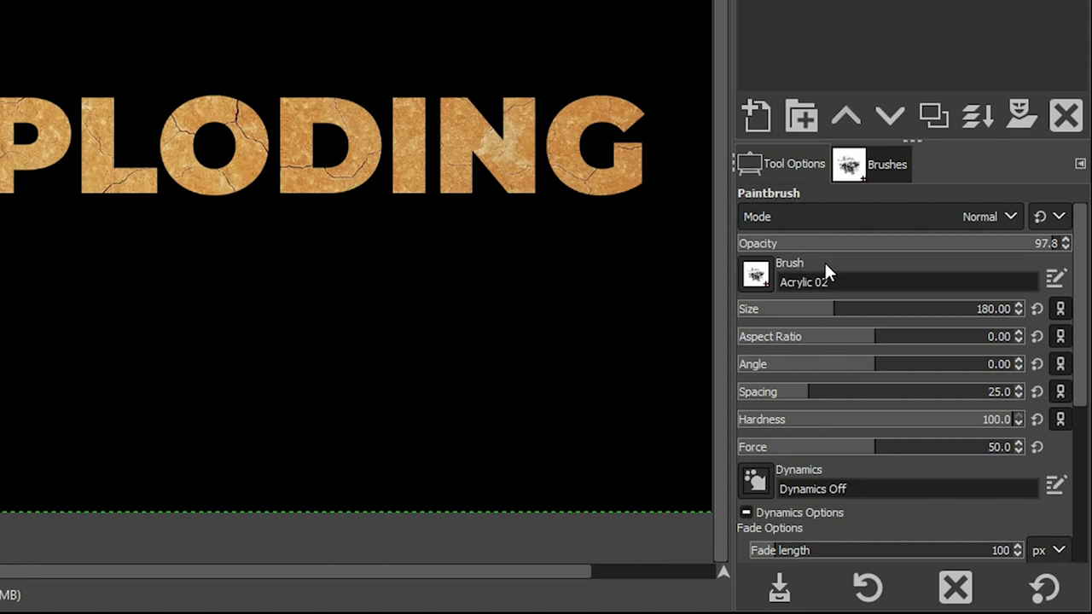
# Reduce the Paintbrush size to 88 and apply the Confetti dynamics preset
pyautogui.click(799, 314)
pyautogui.click(760, 484)
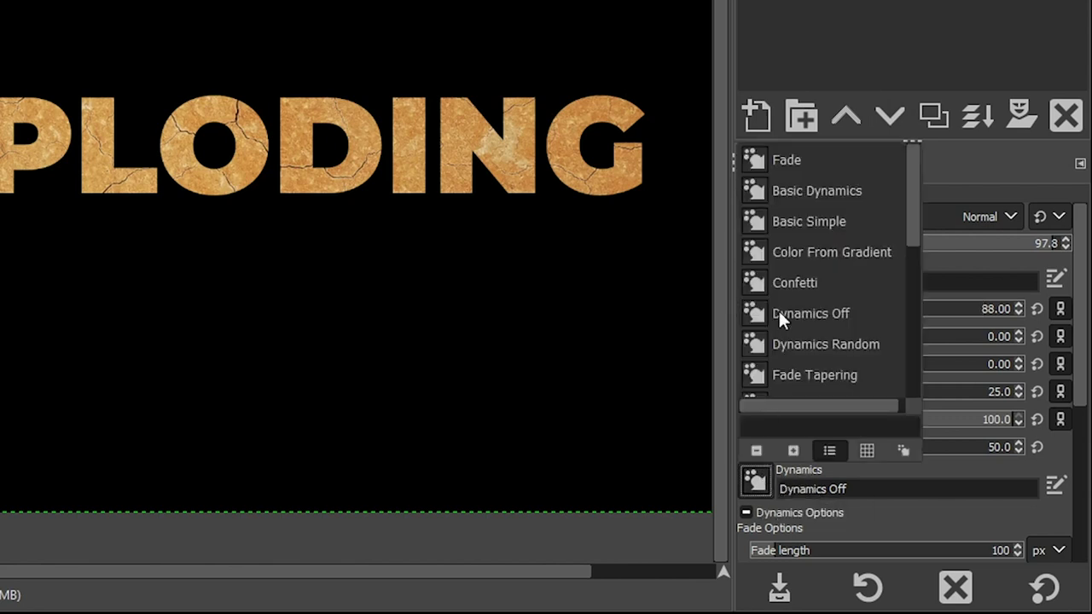
pyautogui.click(789, 281)
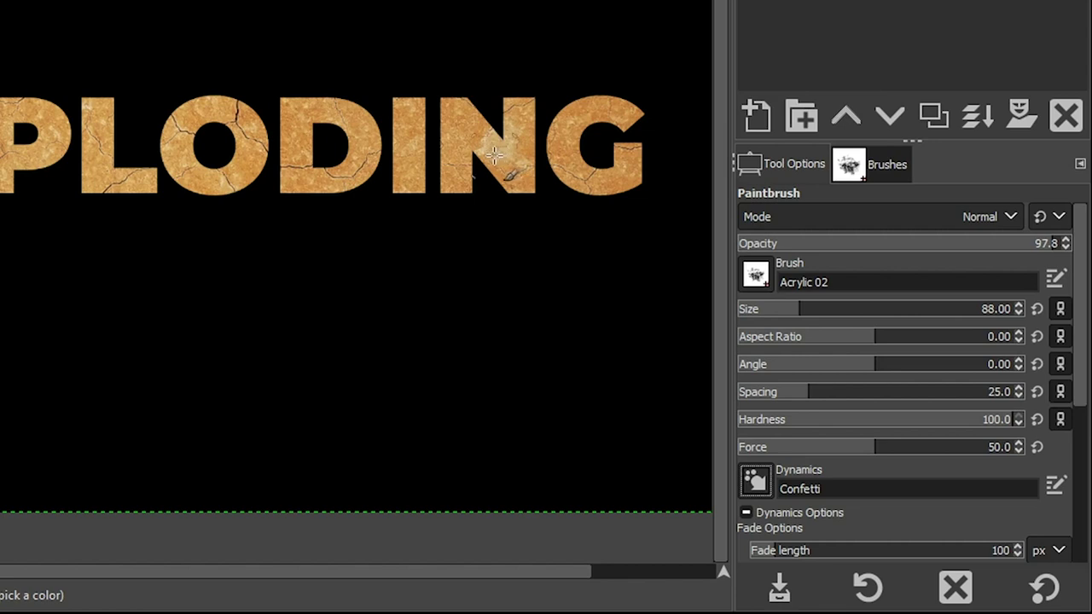
# Paint breakup marks and patches across the N at brush sizes 315 and 93
pyautogui.click(873, 315)
pyautogui.moveTo(509, 150)
pyautogui.mouseDown()
pyautogui.moveTo(456, 137)
pyautogui.moveTo(468, 150)
pyautogui.mouseUp()
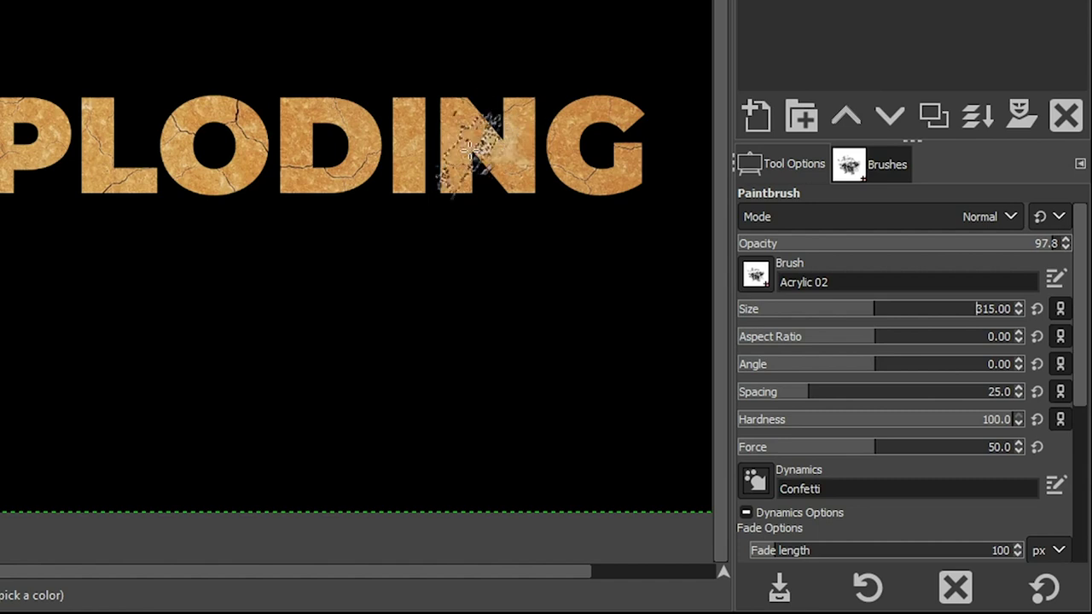
pyautogui.click(800, 316)
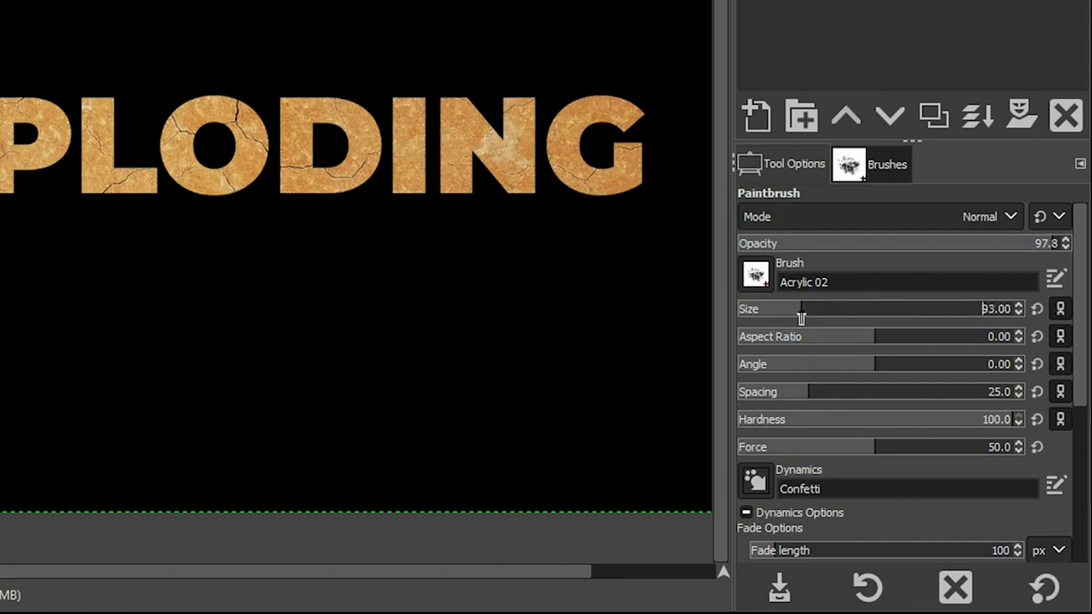
pyautogui.click(493, 160)
pyautogui.moveTo(488, 159)
pyautogui.mouseDown()
pyautogui.moveTo(481, 165)
pyautogui.moveTo(487, 159)
pyautogui.mouseUp()
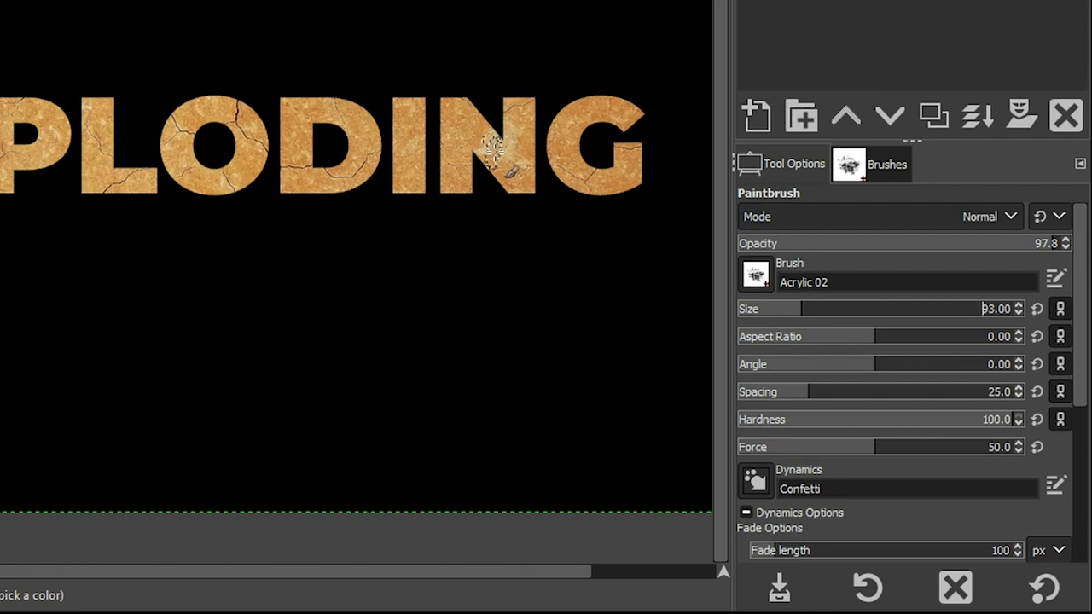
# Dab speckled paint on top of the N at size 115, then set size 100
pyautogui.click(811, 314)
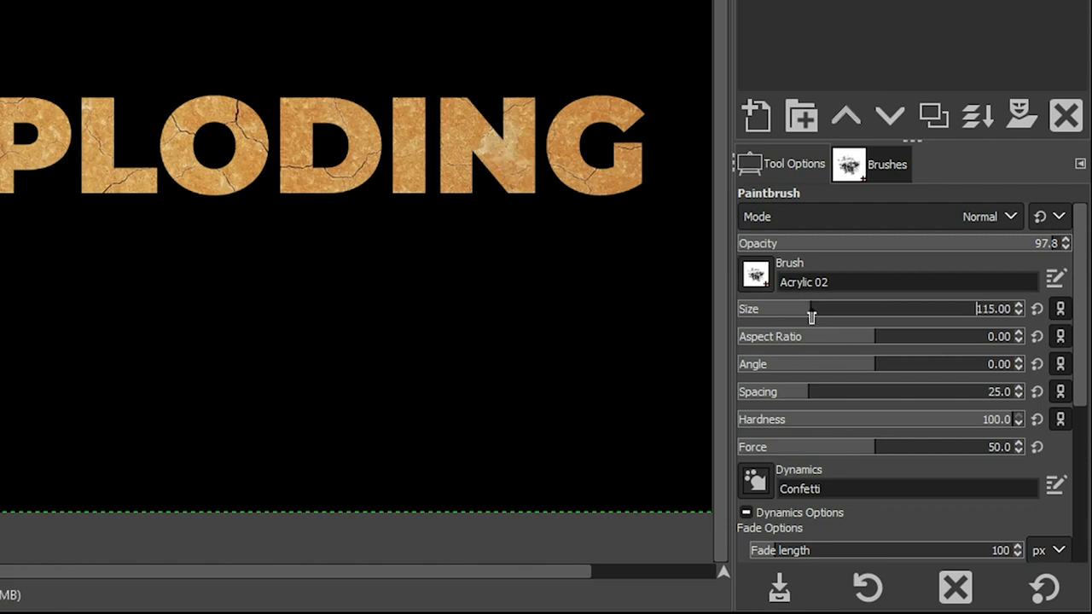
pyautogui.click(453, 113)
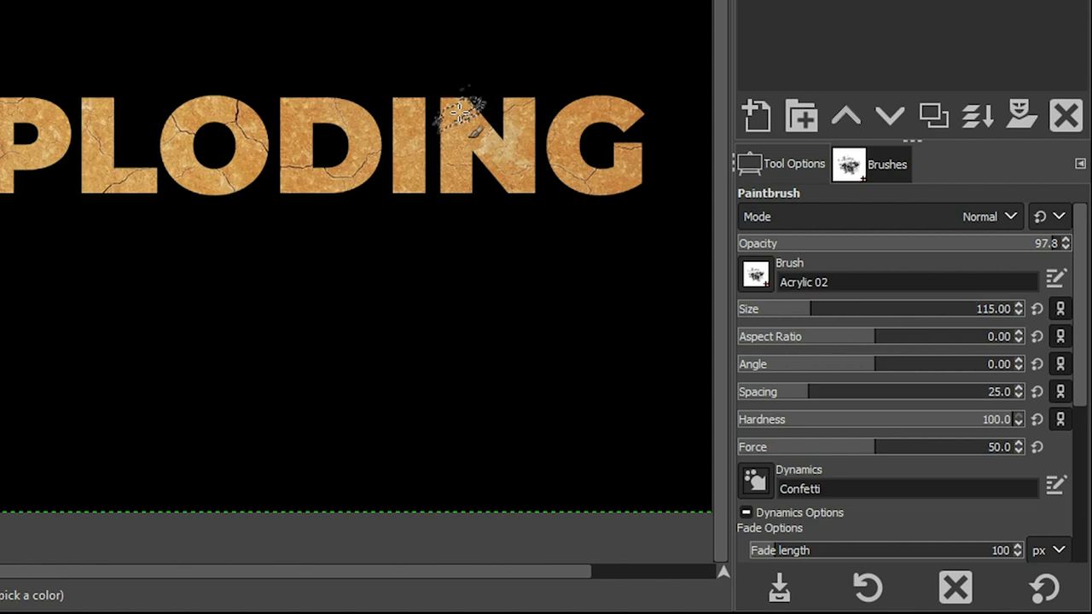
pyautogui.moveTo(811, 312); pyautogui.dragTo(805, 314)
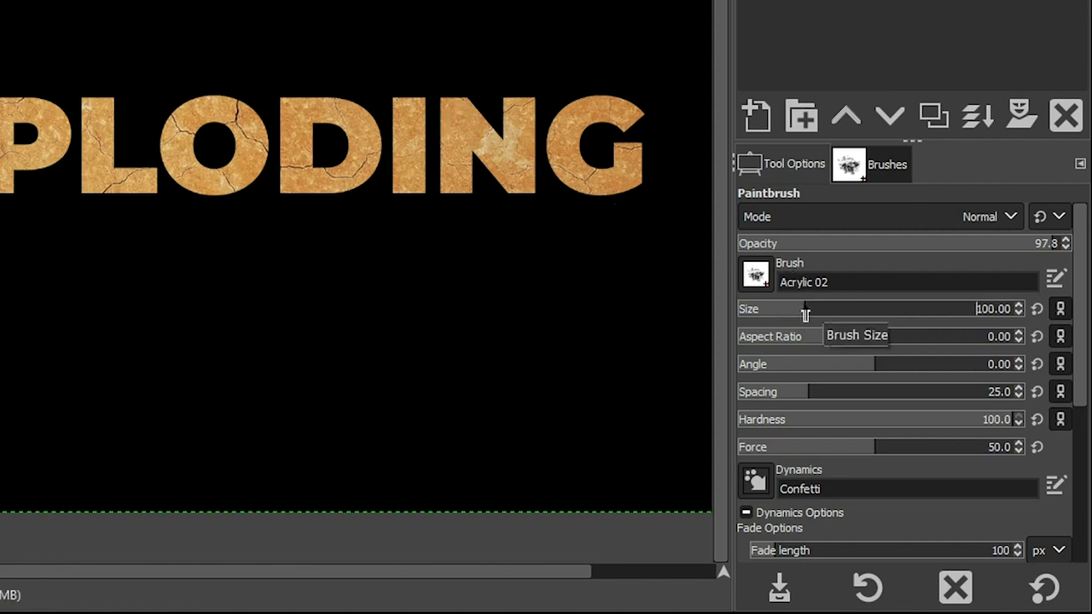
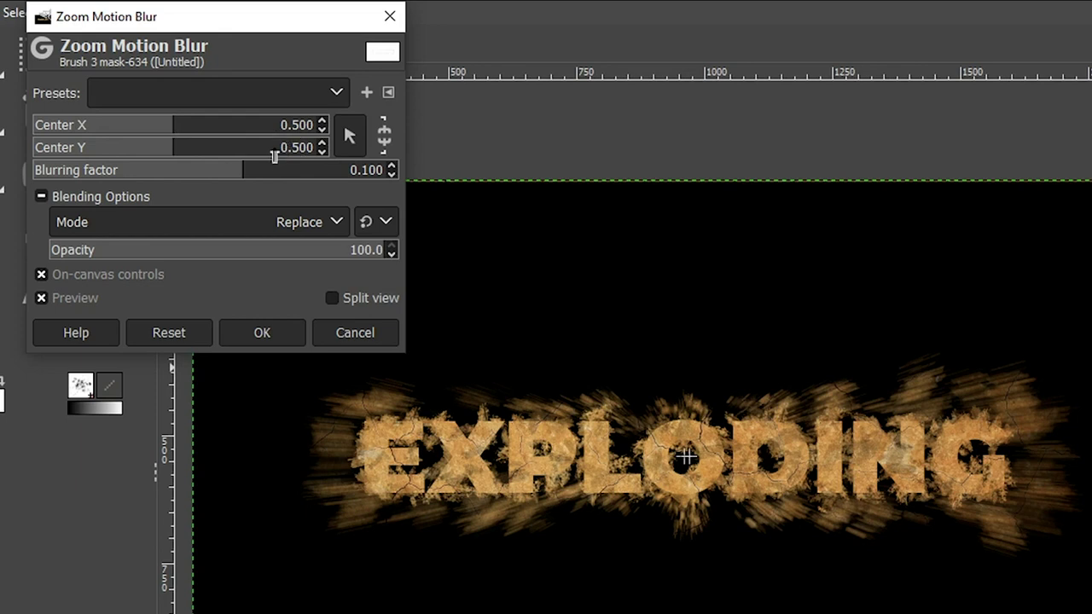
# Set the Zoom Motion Blur blurring factor to about 0.07 and apply it to Brush 3
pyautogui.click(139, 170)
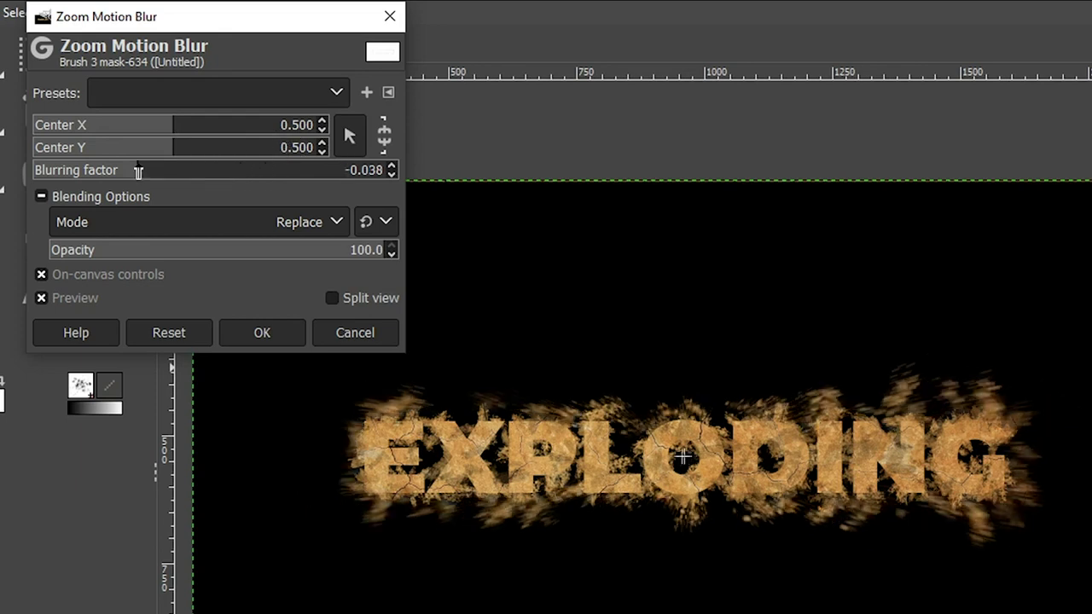
pyautogui.click(271, 171)
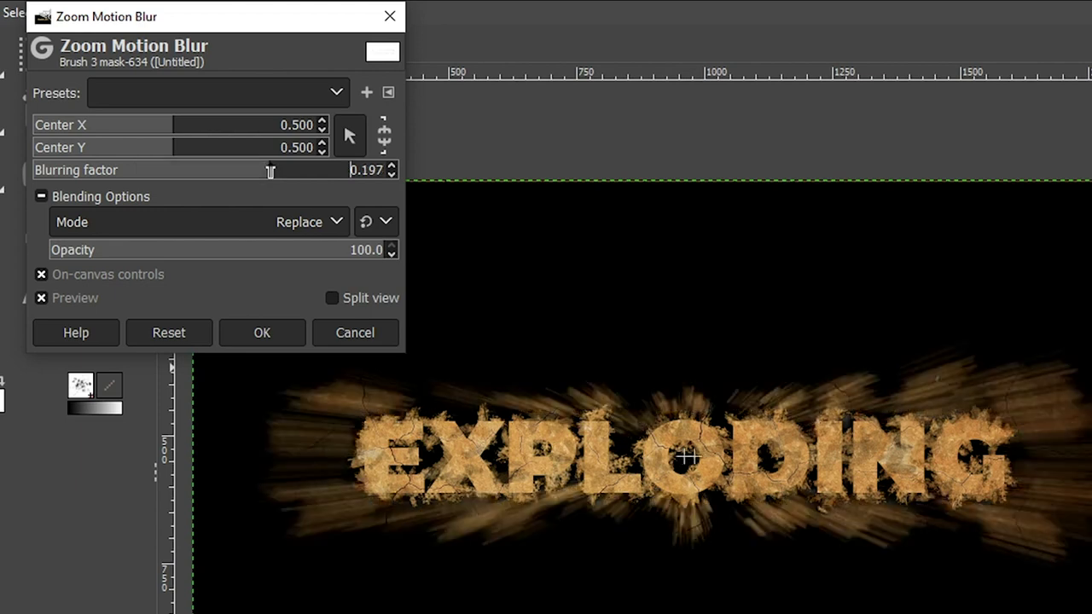
pyautogui.click(189, 170)
pyautogui.click(211, 171)
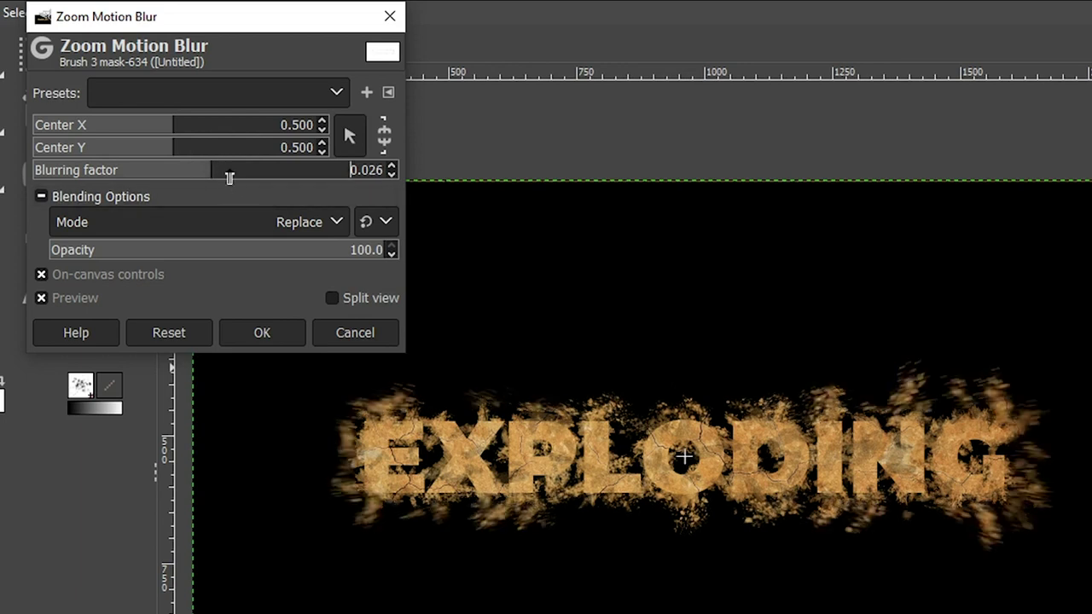
pyautogui.click(242, 173)
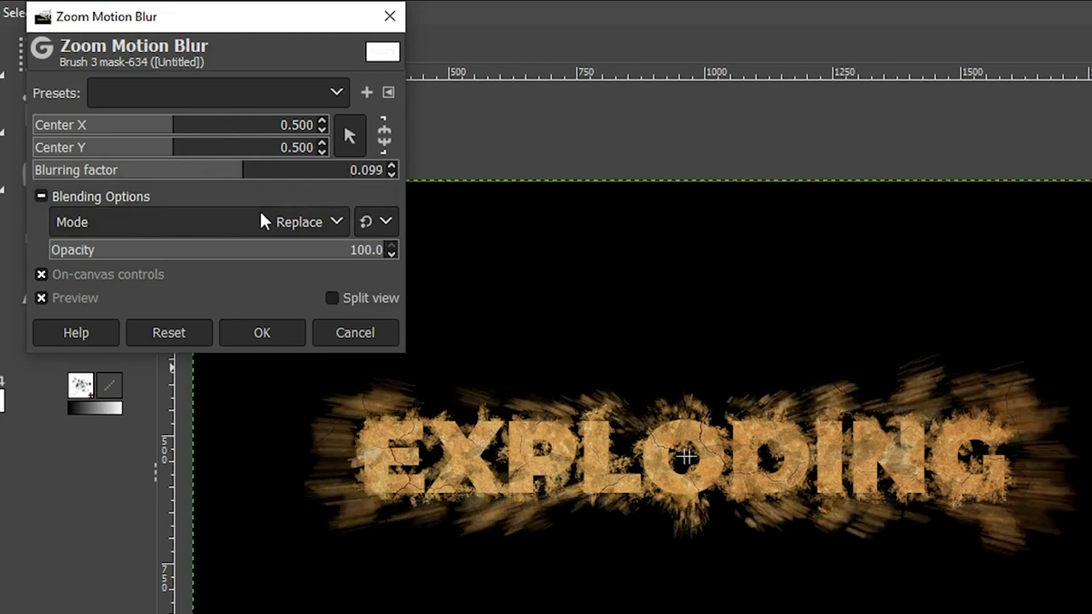
pyautogui.click(232, 176)
pyautogui.click(234, 177)
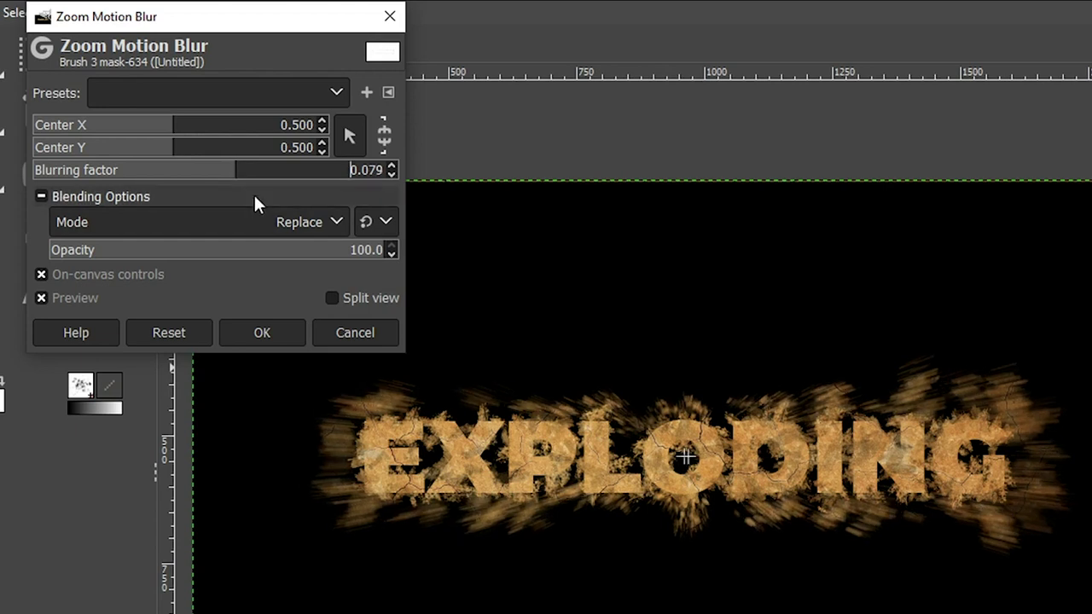
pyautogui.click(262, 333)
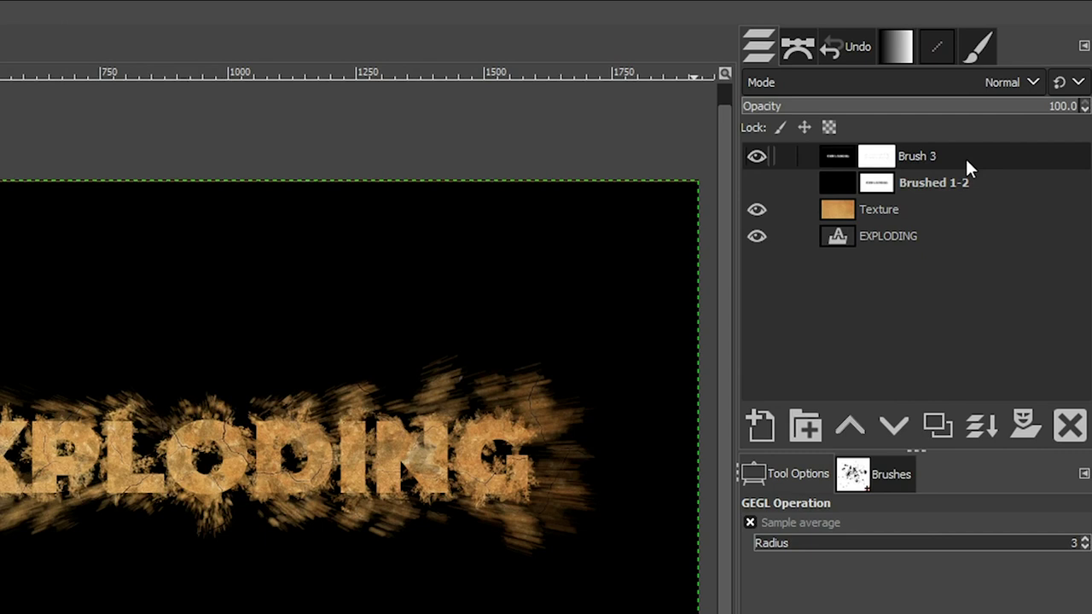
# Duplicate Brush 3, hide the original, and rename the copy to Brush 4
pyautogui.click(939, 425)
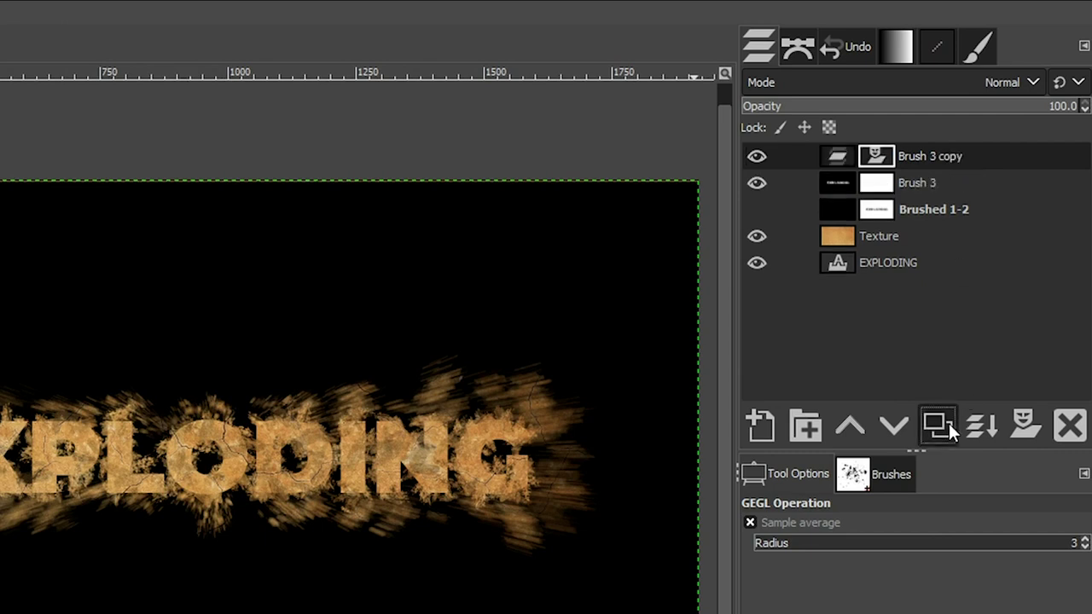
pyautogui.click(757, 182)
pyautogui.doubleClick(930, 156)
pyautogui.moveTo(929, 157); pyautogui.dragTo(971, 156)
pyautogui.write('4')
pyautogui.press('Return')
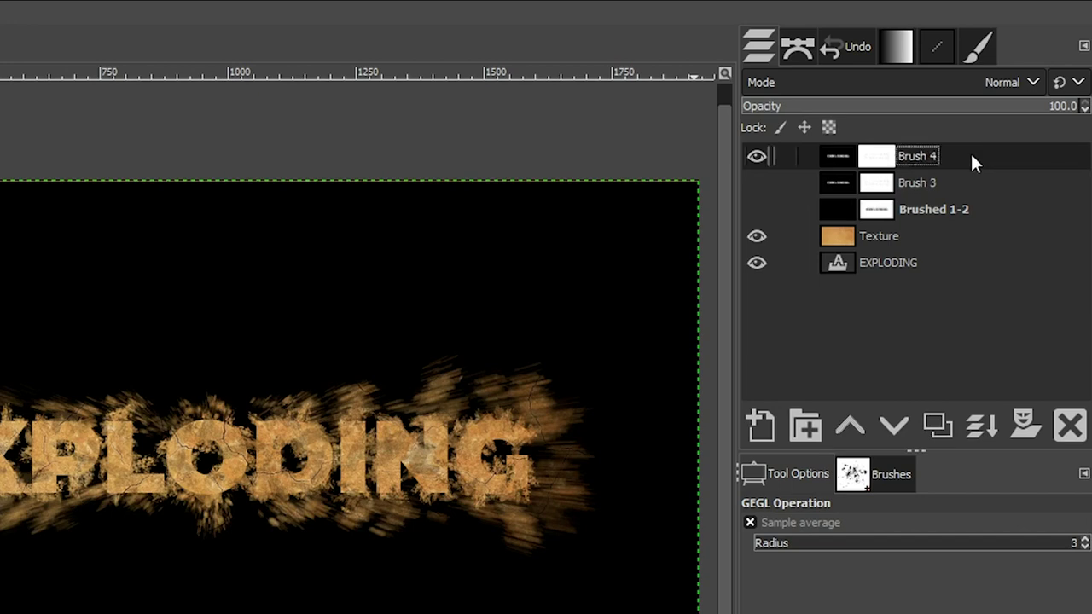
# Apply Brush 4's existing layer mask and add a new white full-opacity mask
pyautogui.rightClick(964, 155)
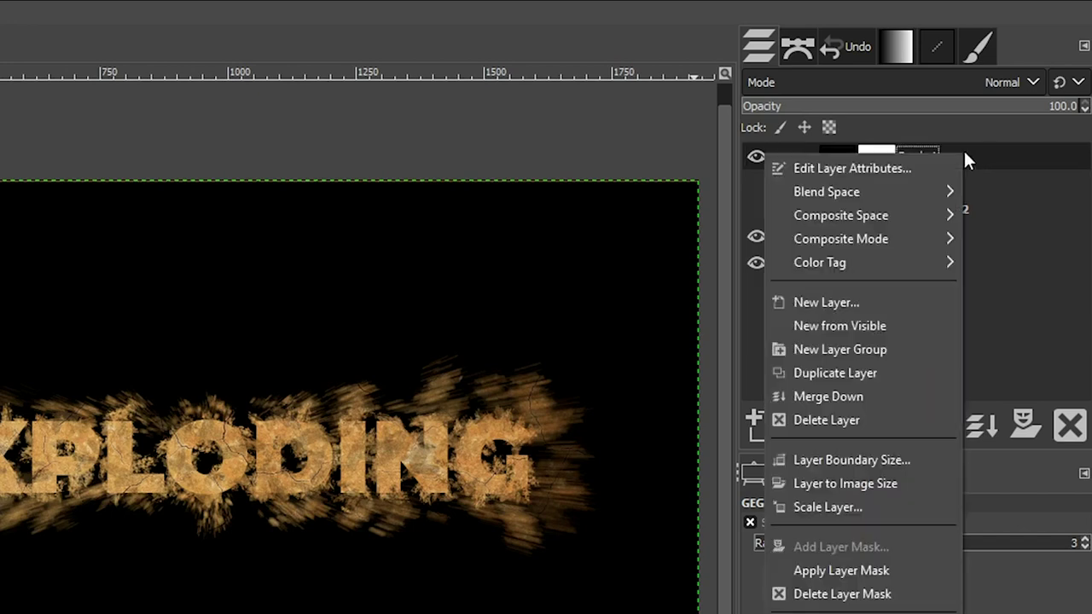
pyautogui.click(857, 570)
pyautogui.click(1027, 421)
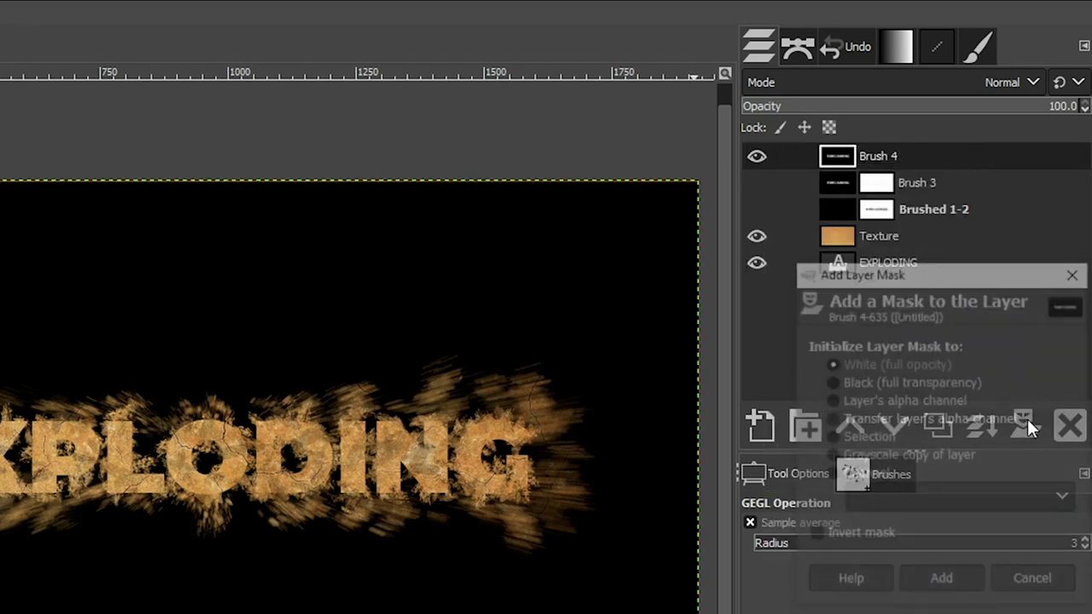
pyautogui.click(942, 583)
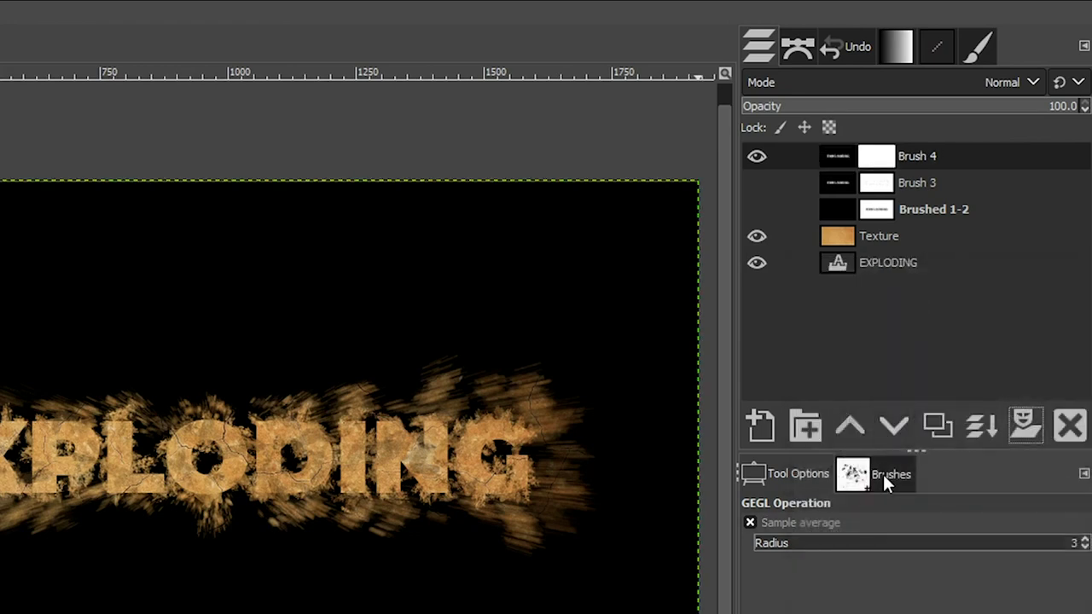
# Choose the Bristles 03 brush from the Brushes panel
pyautogui.click(883, 474)
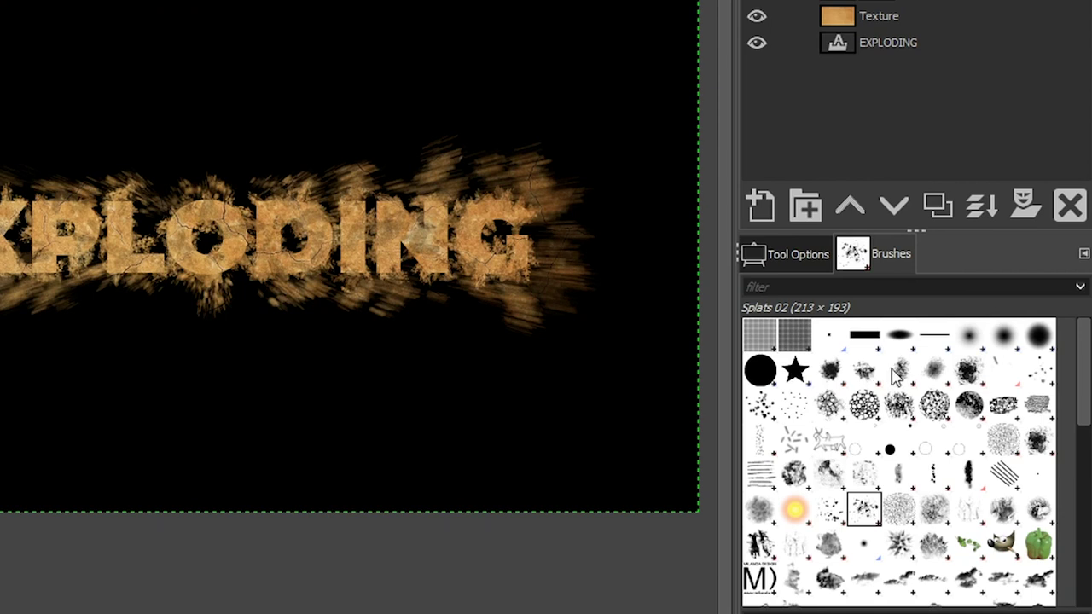
pyautogui.click(898, 372)
pyautogui.click(932, 373)
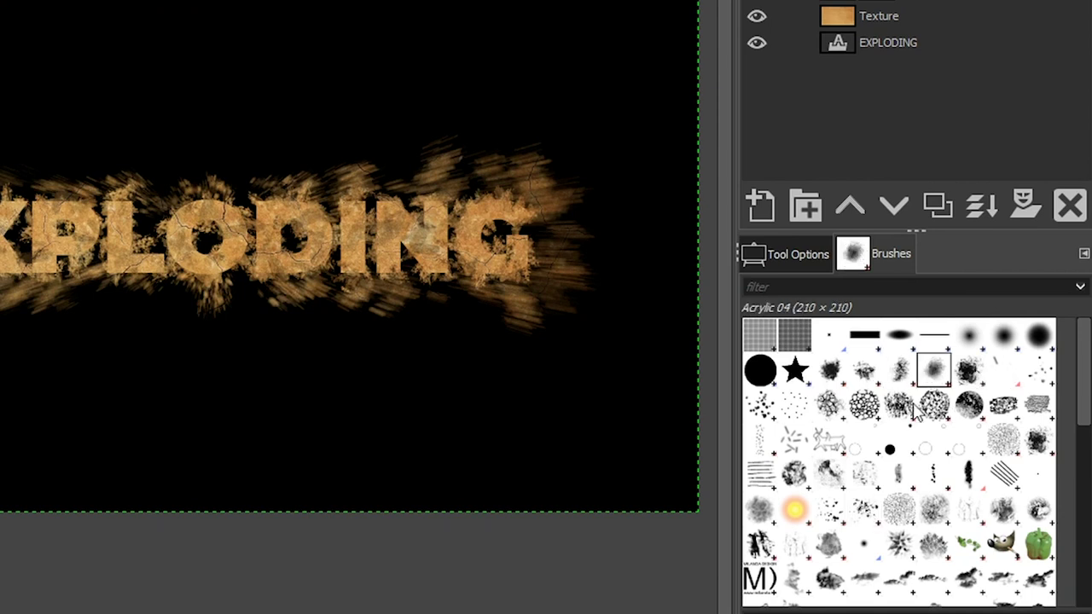
pyautogui.click(797, 408)
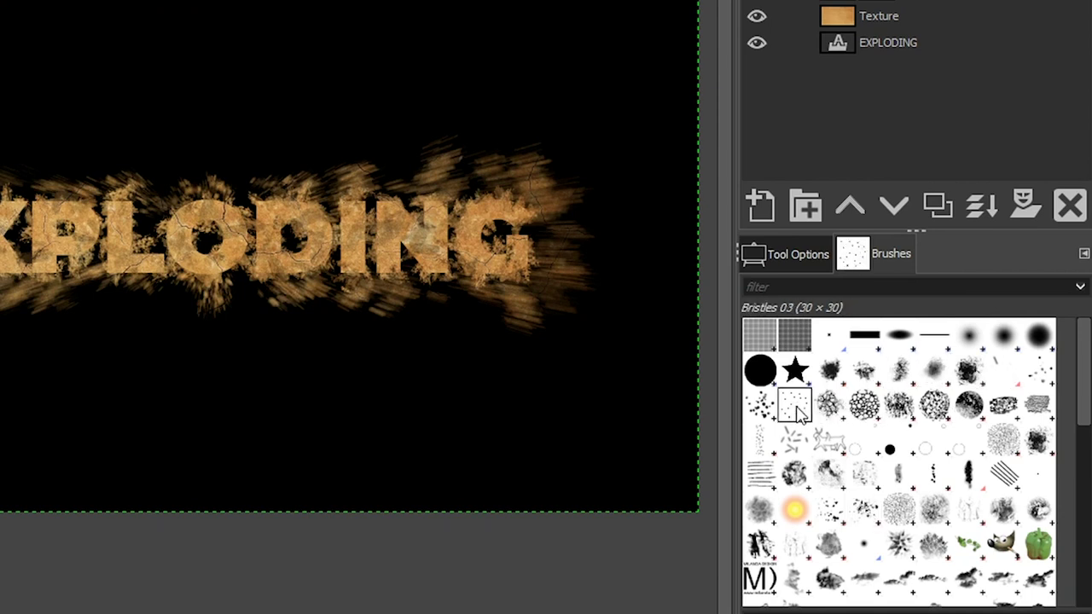
pyautogui.click(797, 254)
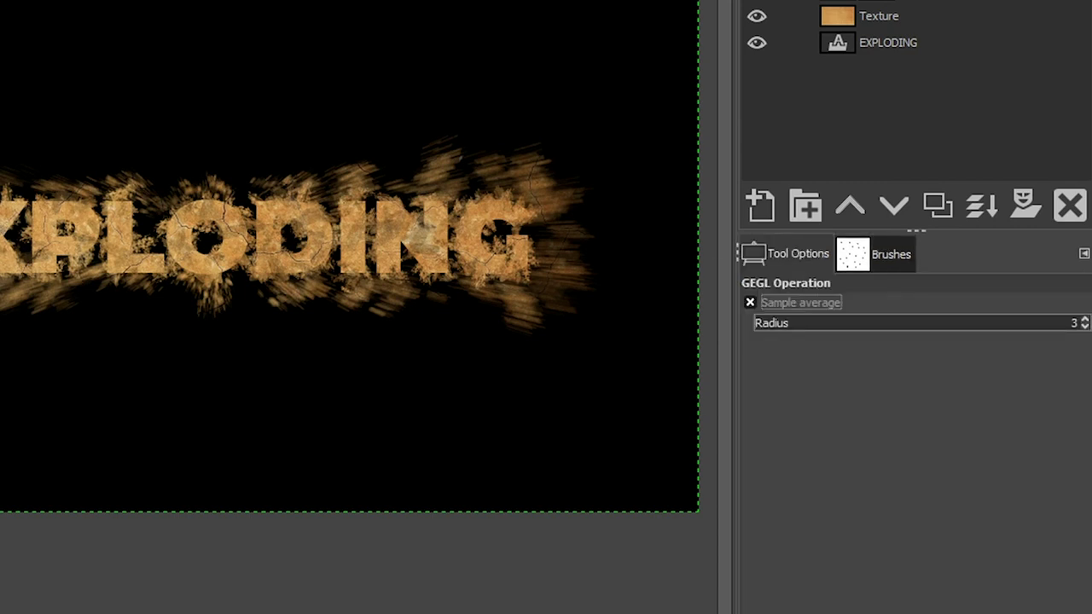
# Paint scattered orange particle dabs around EXPLODING with a size-235 Paintbrush
pyautogui.press('p')
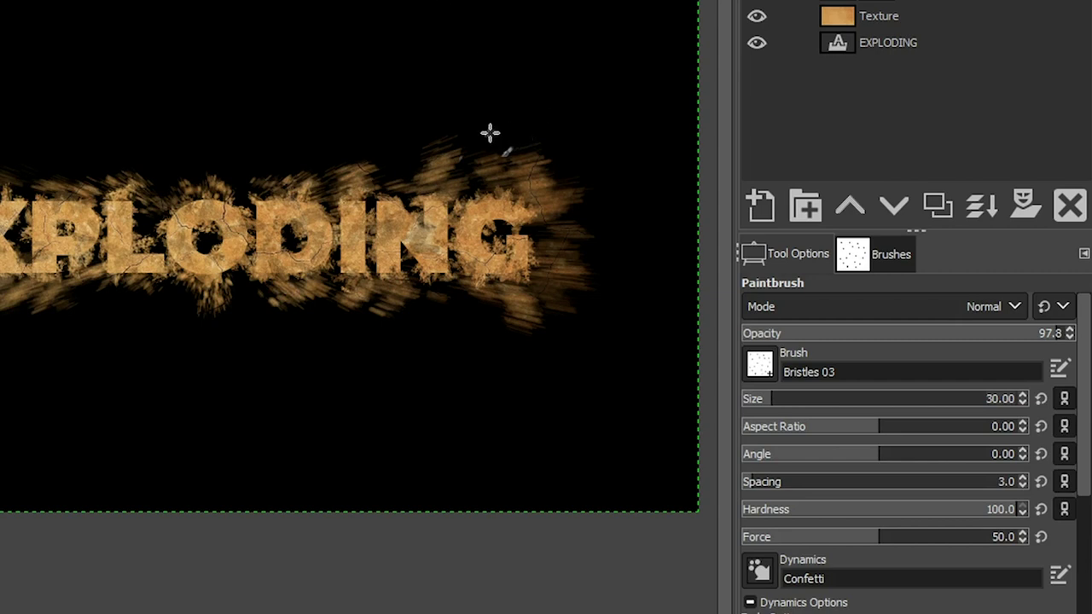
pyautogui.click(866, 408)
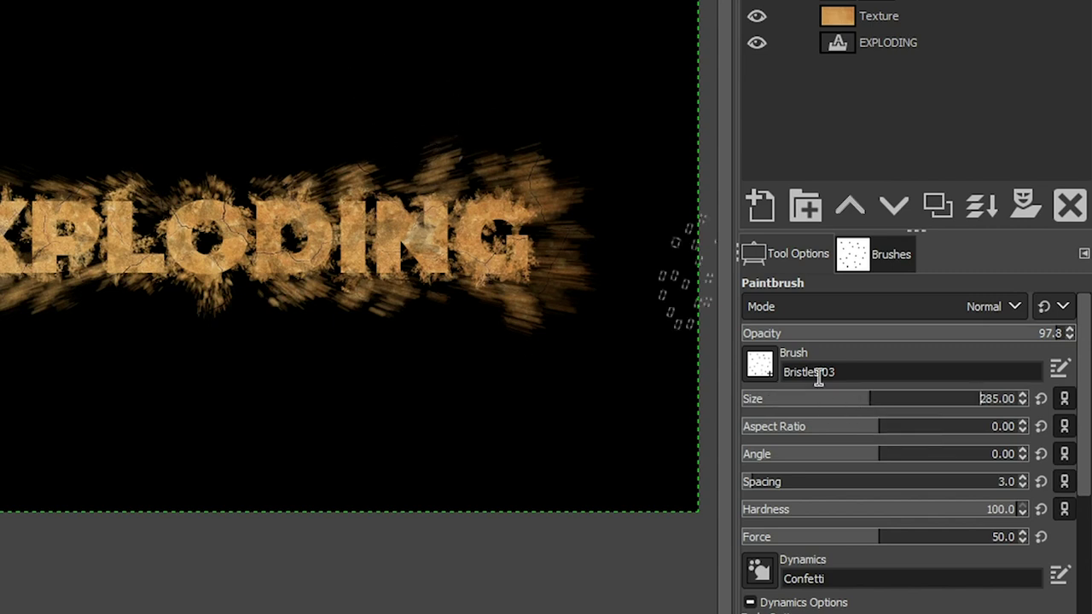
pyautogui.click(854, 406)
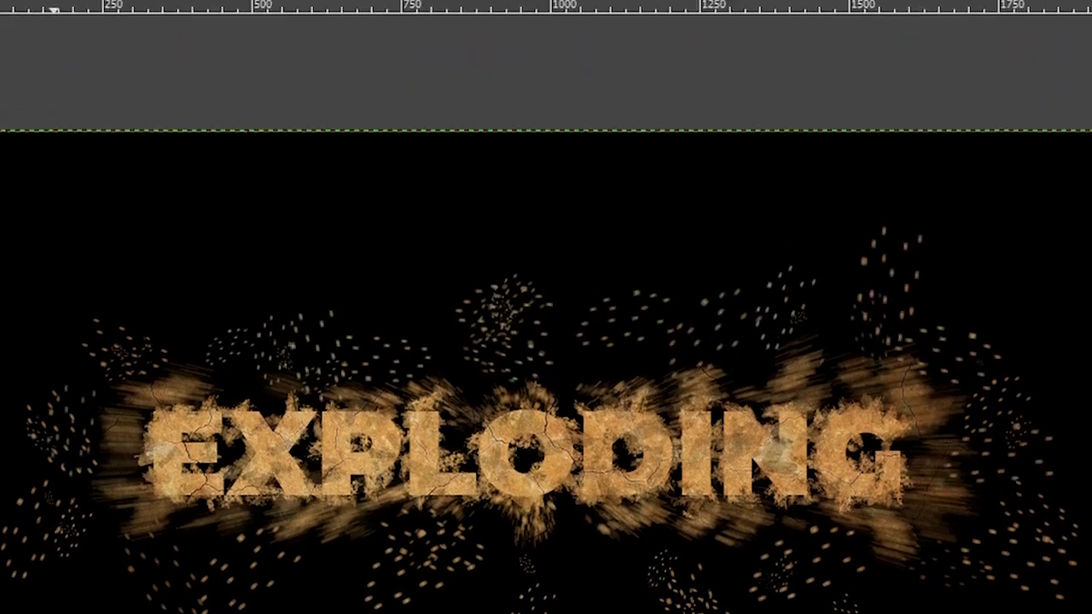
pyautogui.click(51, 15)
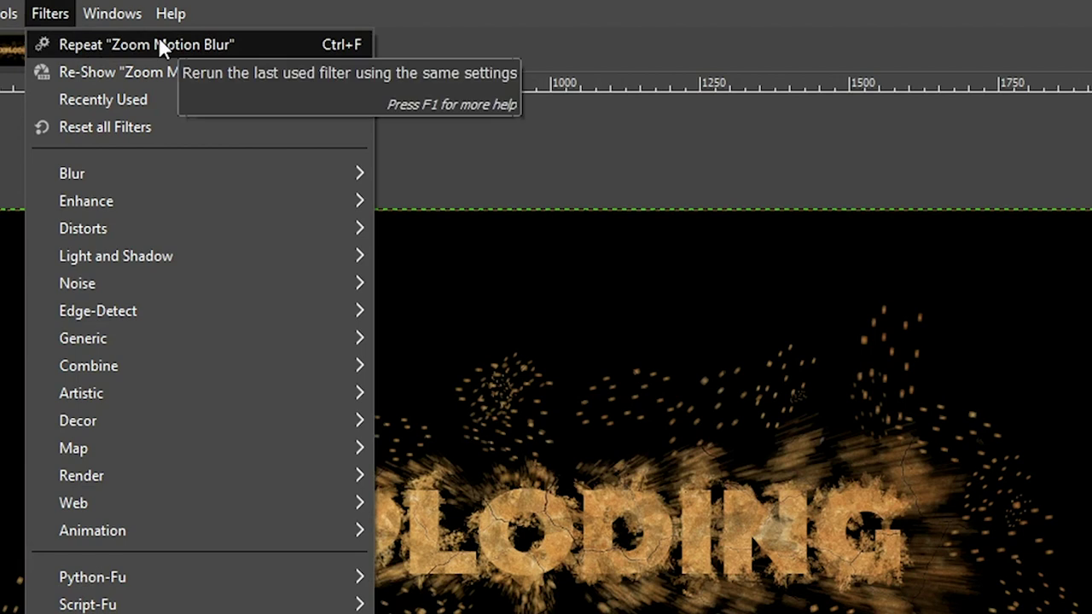
# Apply a Zoom Motion Blur with blurring factor 0.116 to the Brush 4 layer
pyautogui.moveTo(139, 171)
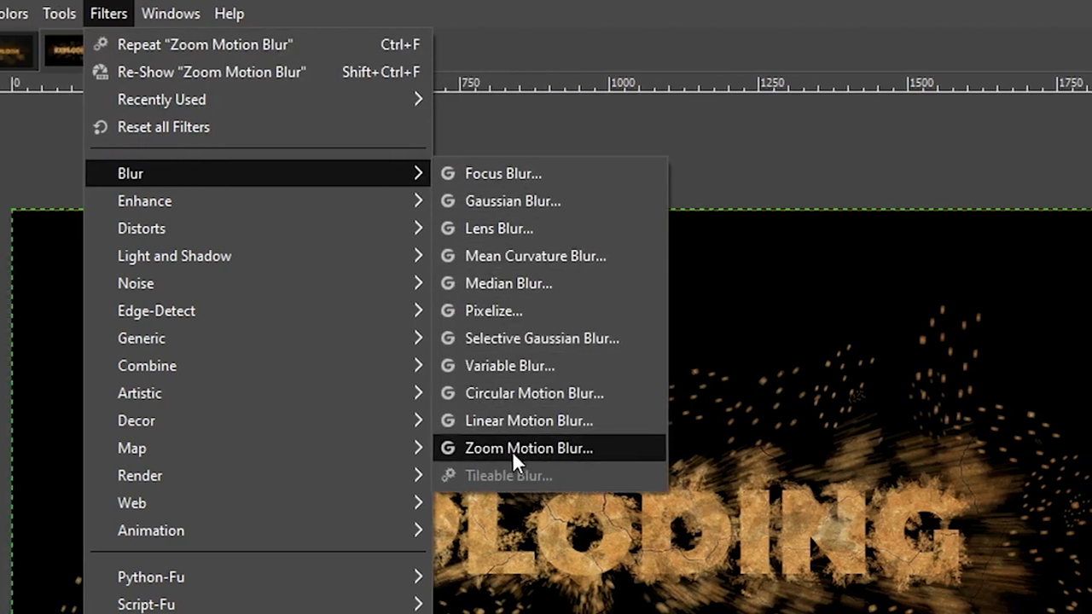
pyautogui.click(470, 448)
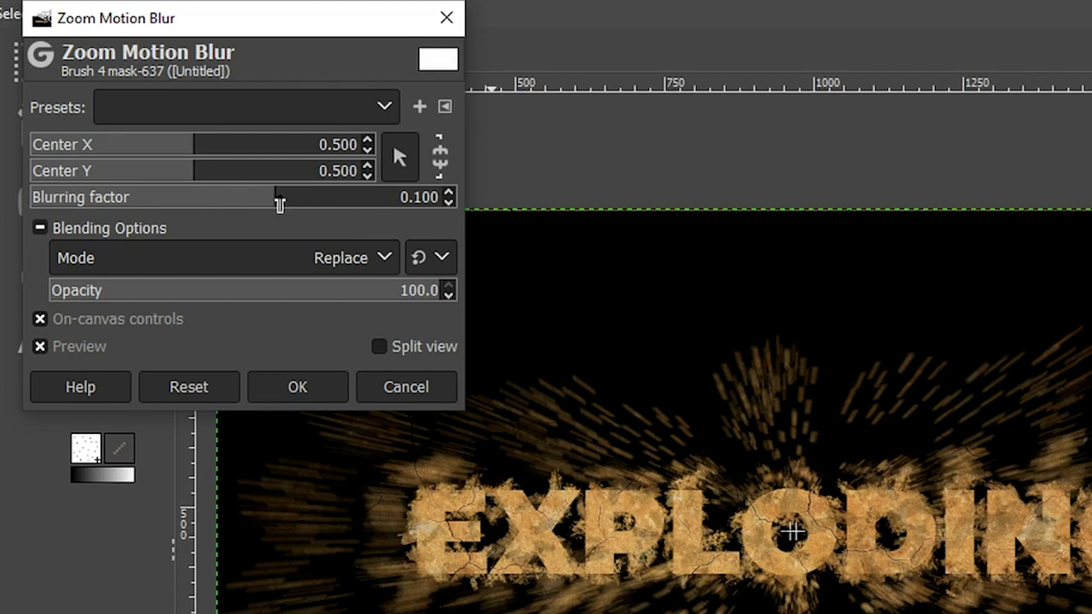
pyautogui.moveTo(280, 205); pyautogui.dragTo(282, 207)
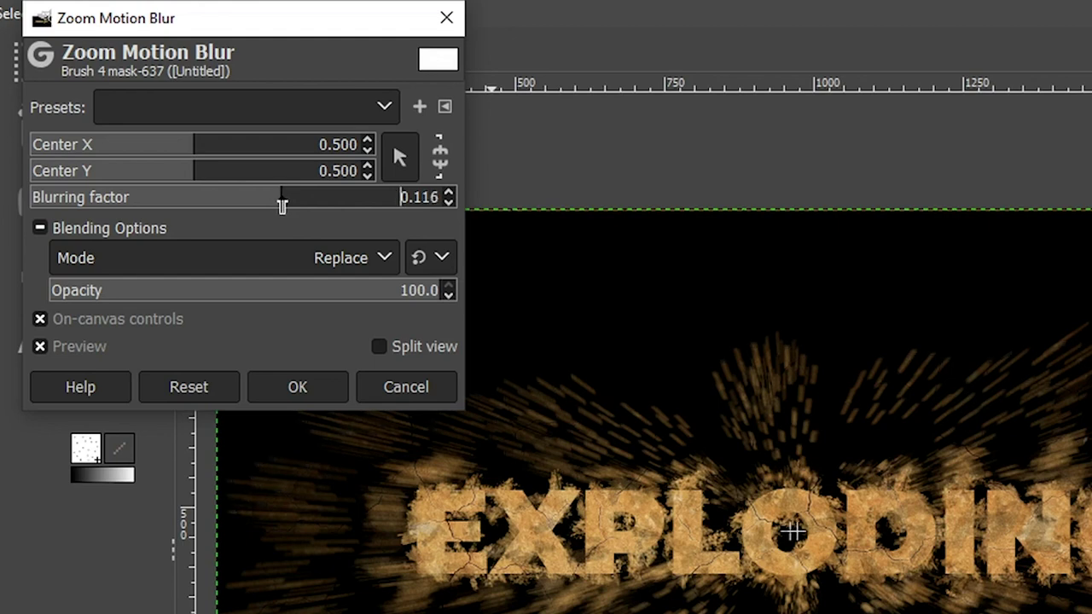
pyautogui.click(285, 381)
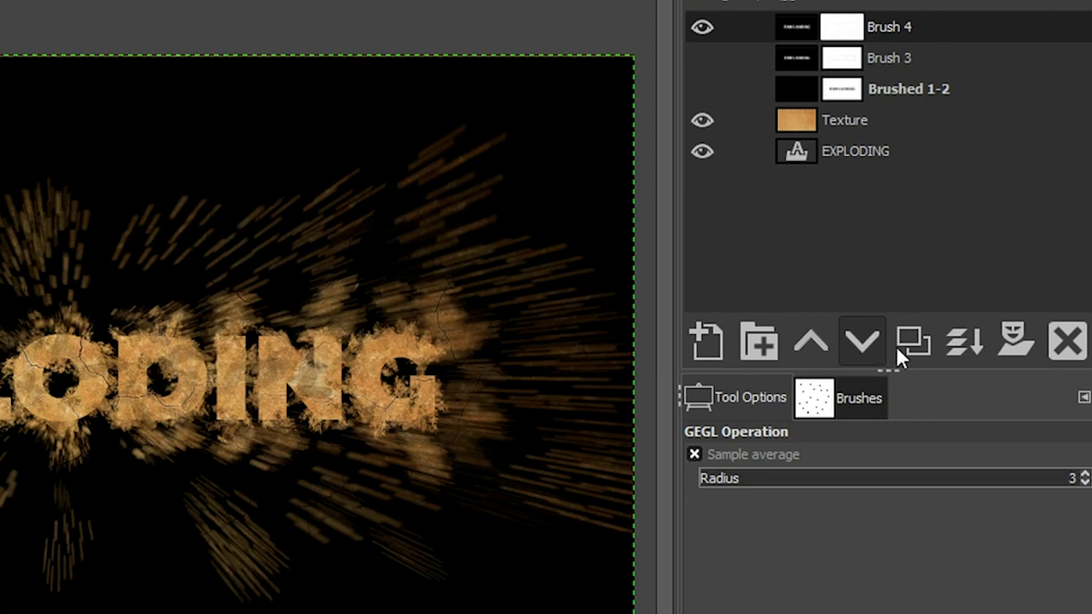
# Duplicate Brush 4 and rename the copy to Brush 5
pyautogui.click(916, 341)
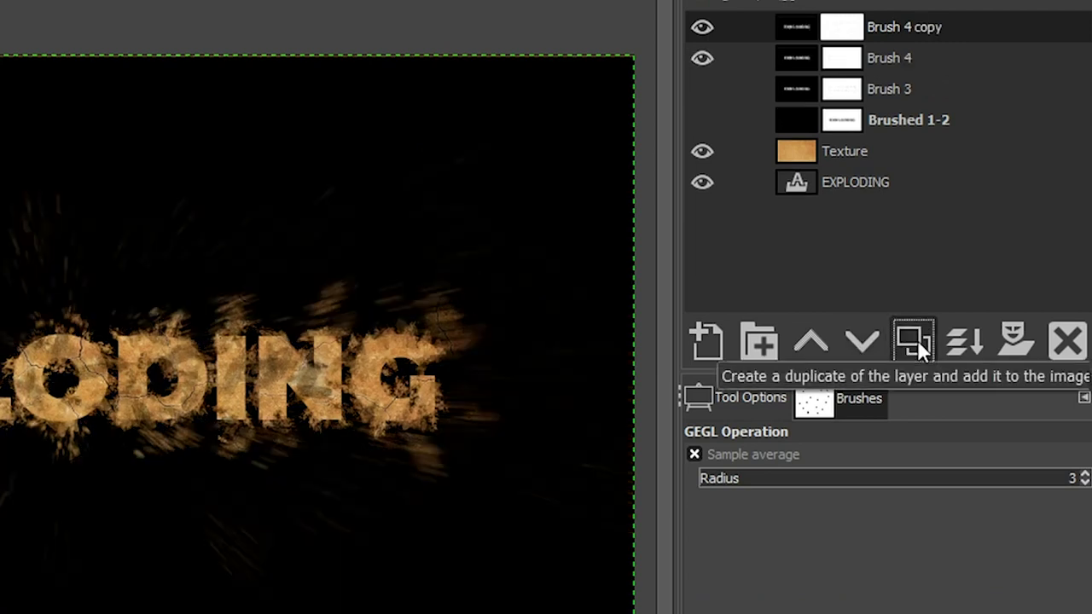
pyautogui.doubleClick(914, 29)
pyautogui.click(907, 28)
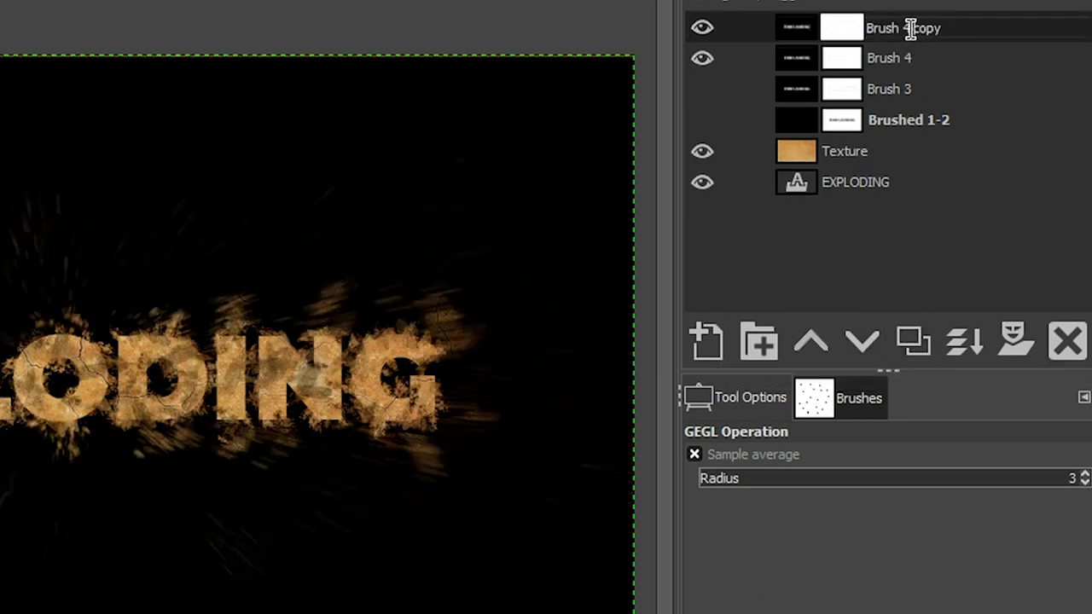
pyautogui.moveTo(902, 29); pyautogui.dragTo(943, 25)
pyautogui.write('5')
# Apply Brush 5's existing mask, add a fresh white mask, and hide Brush 4
pyautogui.rightClick(942, 27)
pyautogui.click(807, 514)
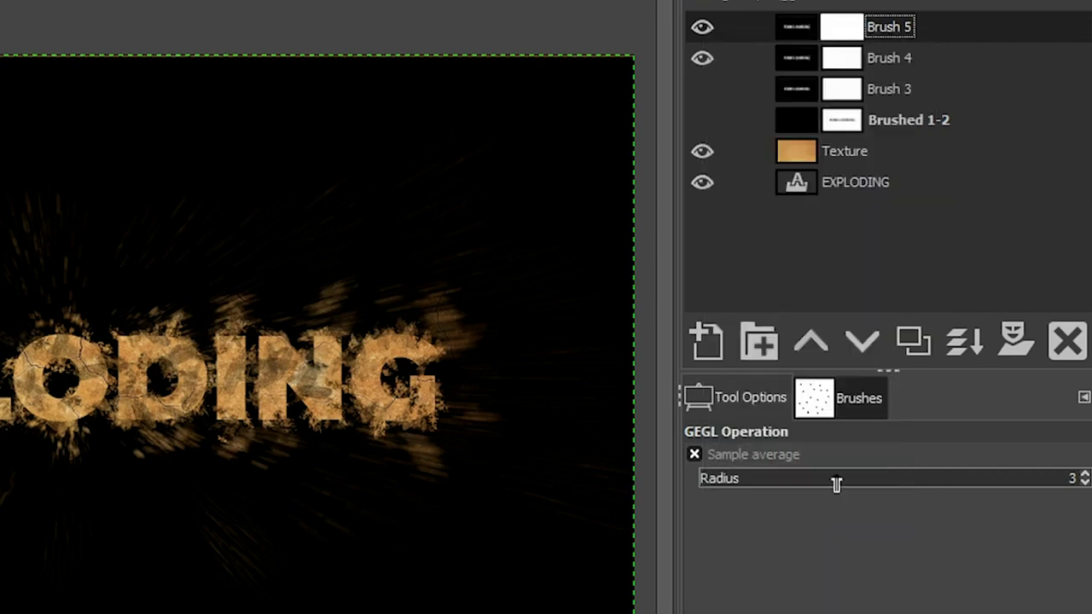
pyautogui.click(1018, 340)
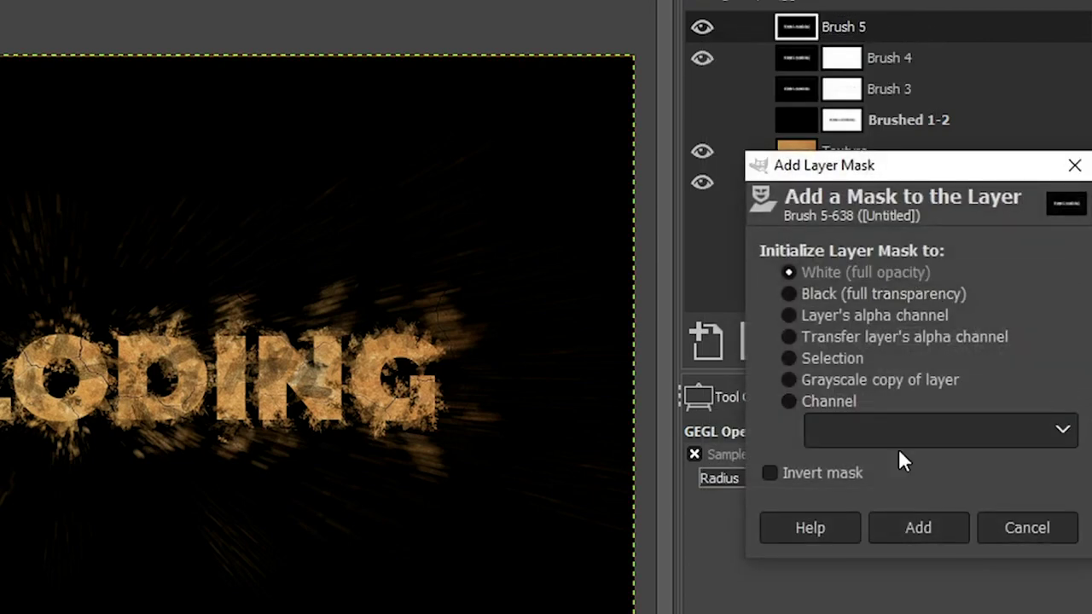
pyautogui.click(918, 528)
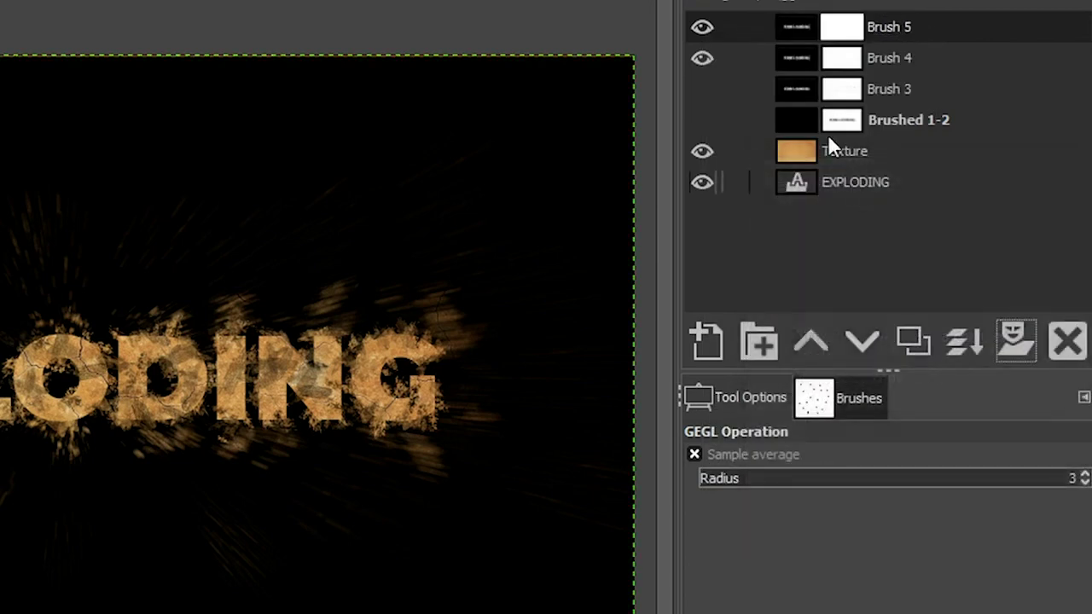
pyautogui.click(705, 54)
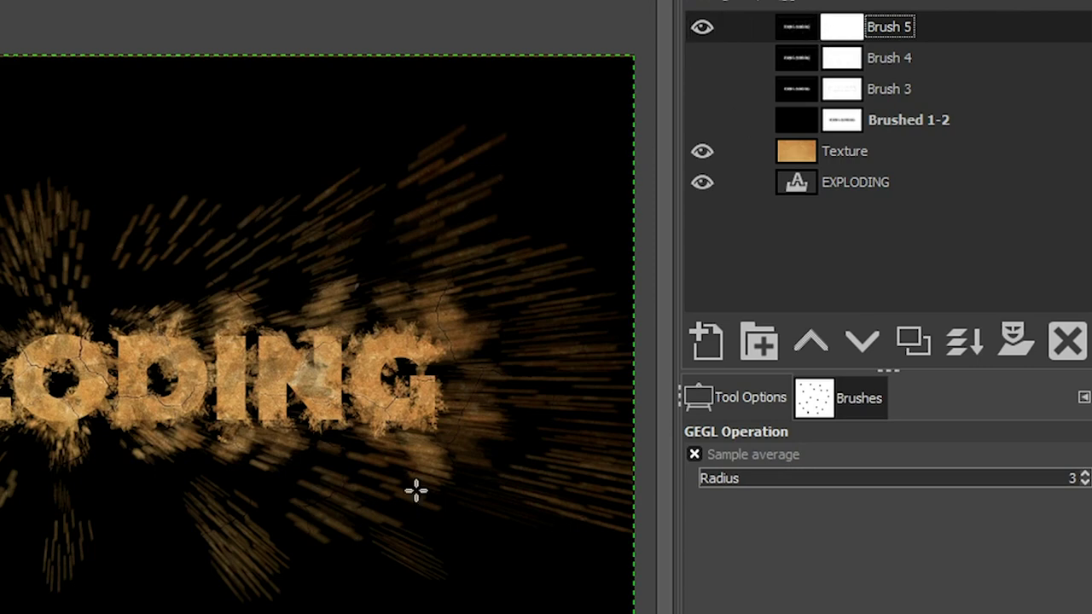
pyautogui.press('p')
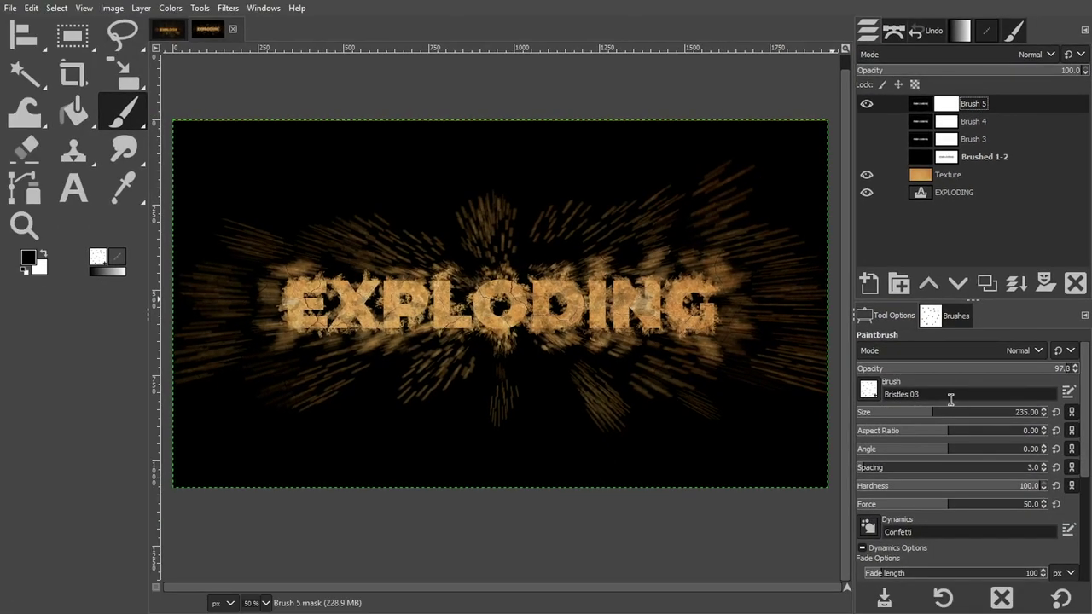
# Paint confetti particles at brush size 396, then zoom-blur them with factor 0.206
pyautogui.click(961, 416)
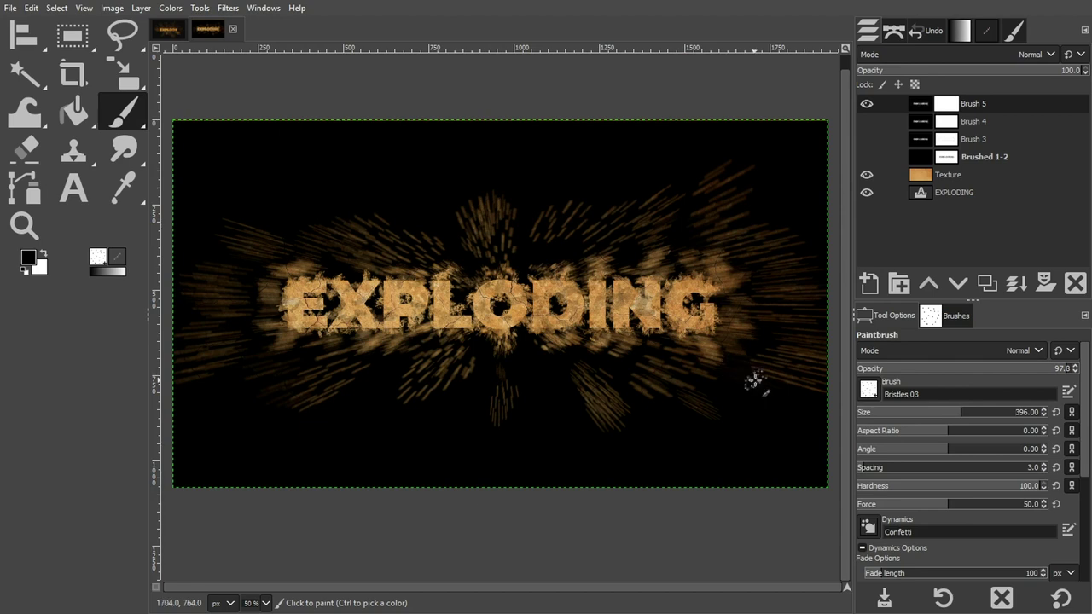
pyautogui.moveTo(777, 391)
pyautogui.mouseDown()
pyautogui.moveTo(786, 291)
pyautogui.moveTo(754, 183)
pyautogui.moveTo(595, 209)
pyautogui.moveTo(605, 178)
pyautogui.moveTo(645, 182)
pyautogui.moveTo(479, 184)
pyautogui.moveTo(470, 172)
pyautogui.moveTo(483, 201)
pyautogui.moveTo(303, 179)
pyautogui.moveTo(208, 210)
pyautogui.moveTo(199, 388)
pyautogui.moveTo(408, 420)
pyautogui.moveTo(351, 433)
pyautogui.moveTo(616, 439)
pyautogui.moveTo(722, 406)
pyautogui.moveTo(719, 468)
pyautogui.mouseUp()
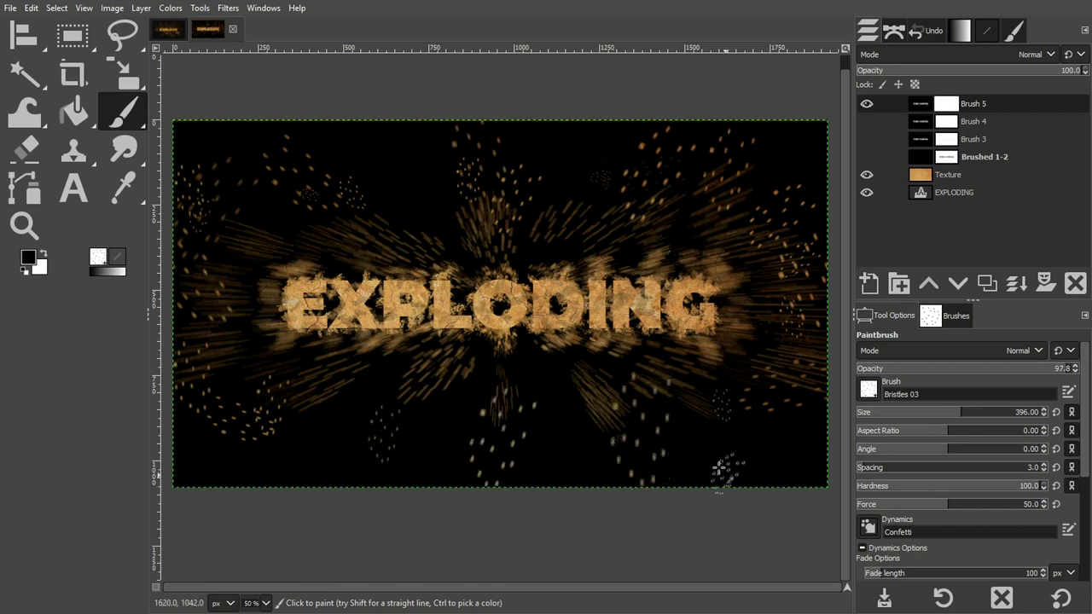
pyautogui.click(228, 9)
pyautogui.click(487, 246)
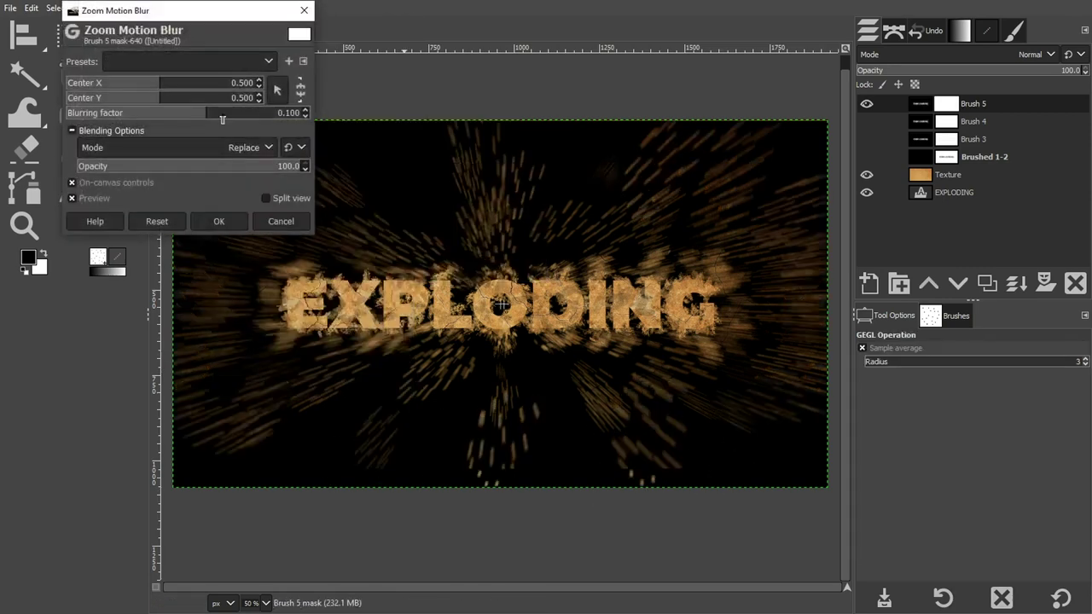
pyautogui.click(225, 116)
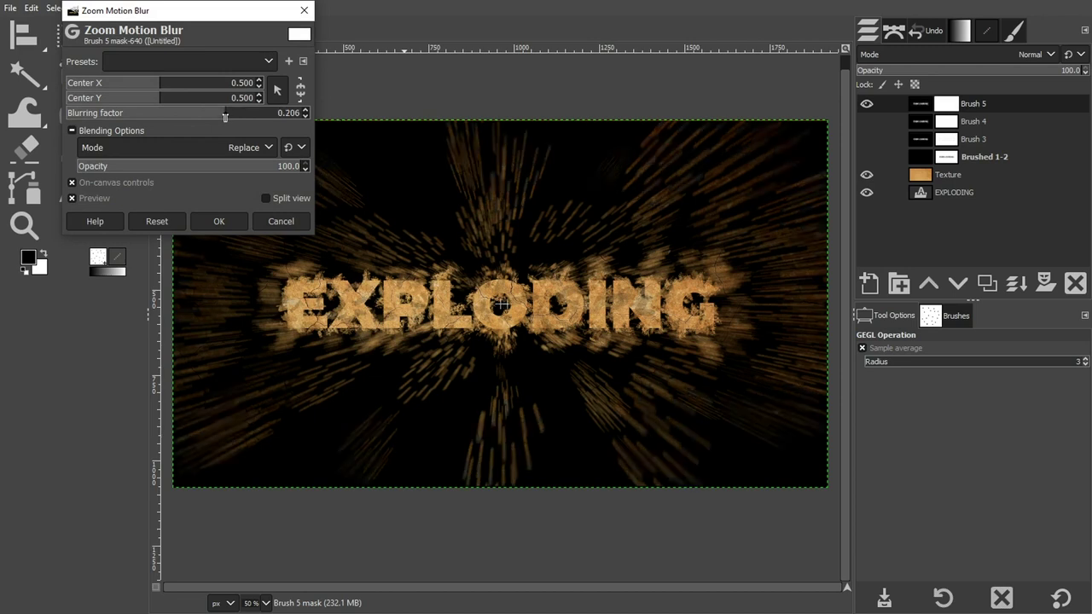
pyautogui.click(225, 221)
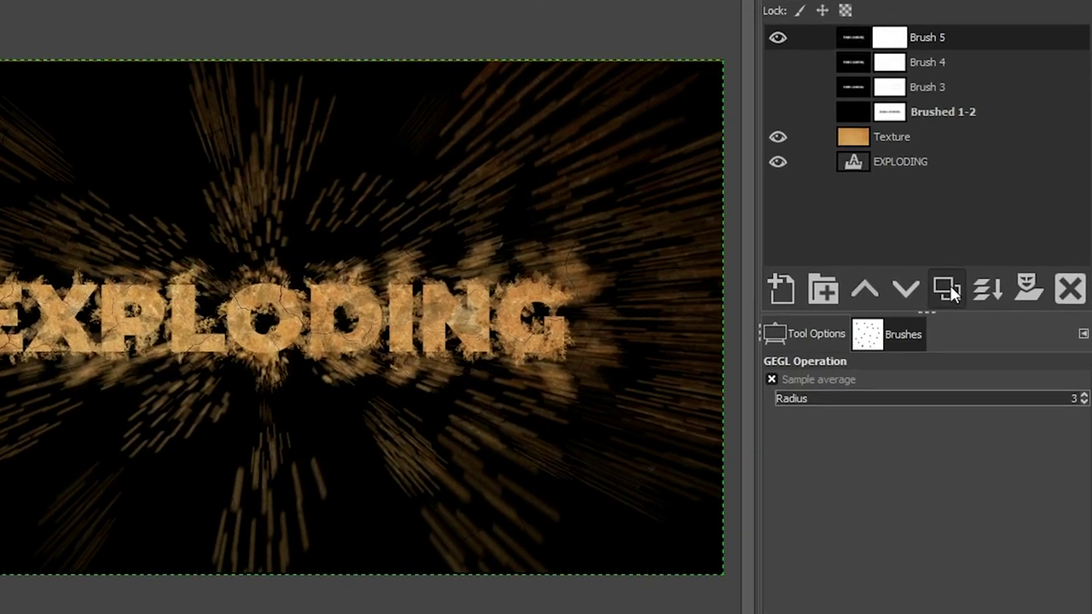
# Duplicate Brush 5, hide the original, apply the copy's mask, and rename it Brush 6
pyautogui.click(987, 284)
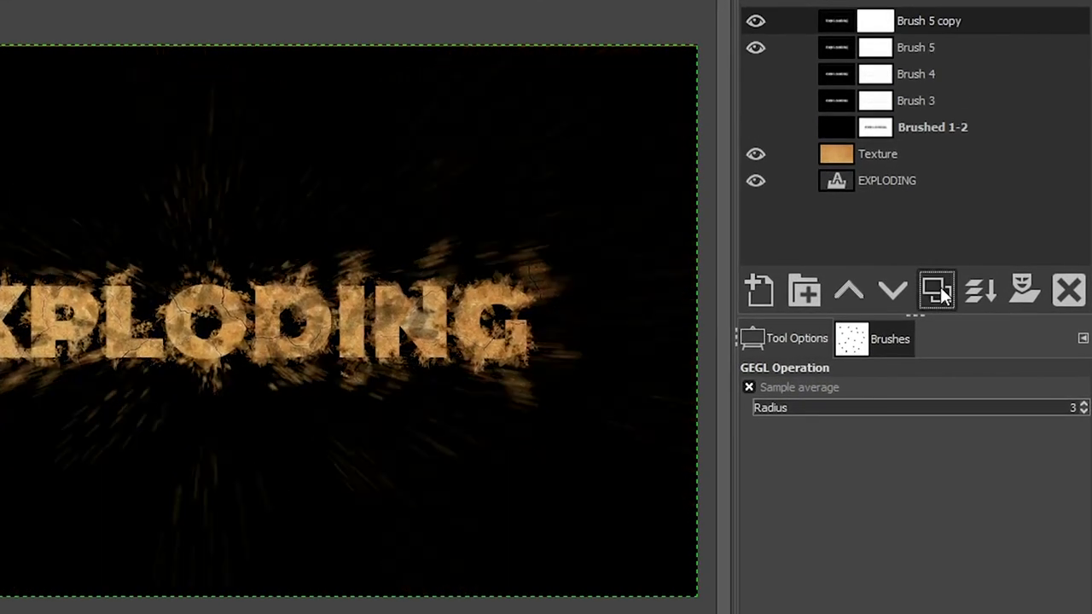
pyautogui.click(912, 48)
pyautogui.click(756, 47)
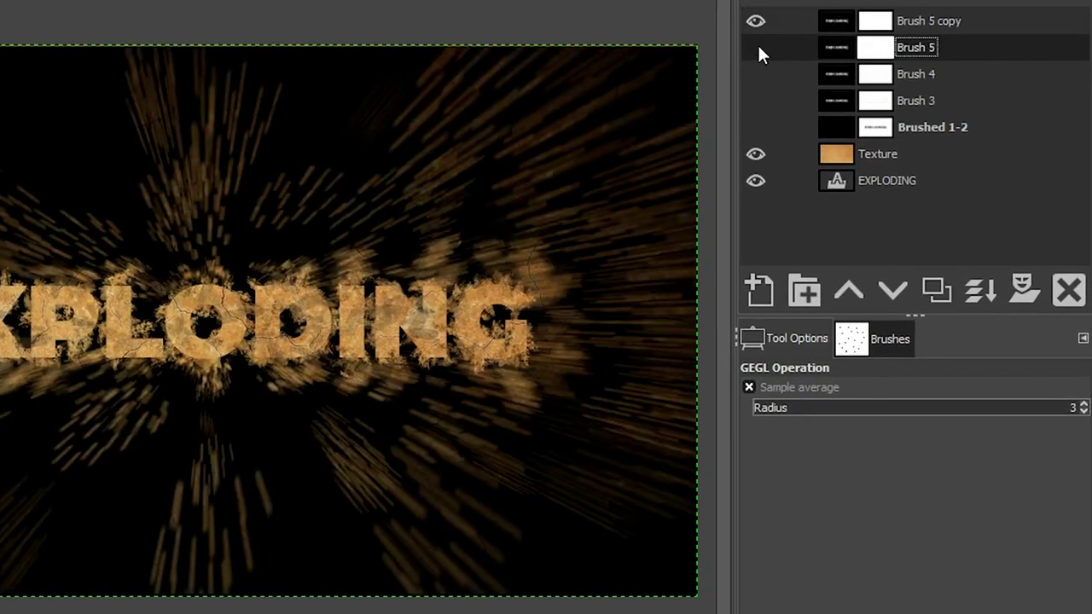
pyautogui.rightClick(919, 26)
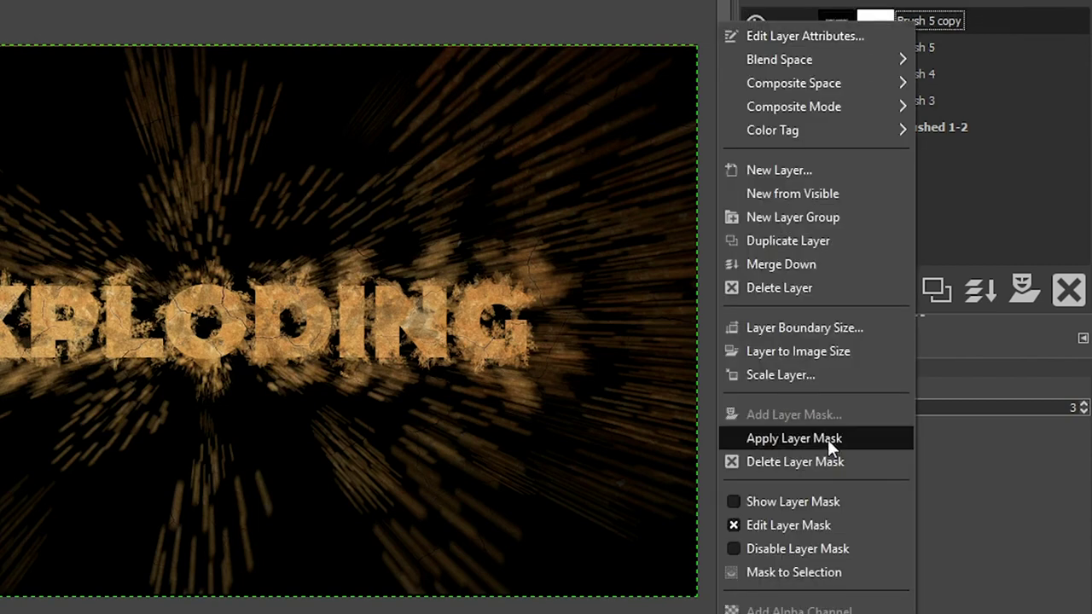
pyautogui.click(825, 439)
pyautogui.doubleClick(897, 21)
pyautogui.write('Brush 6')
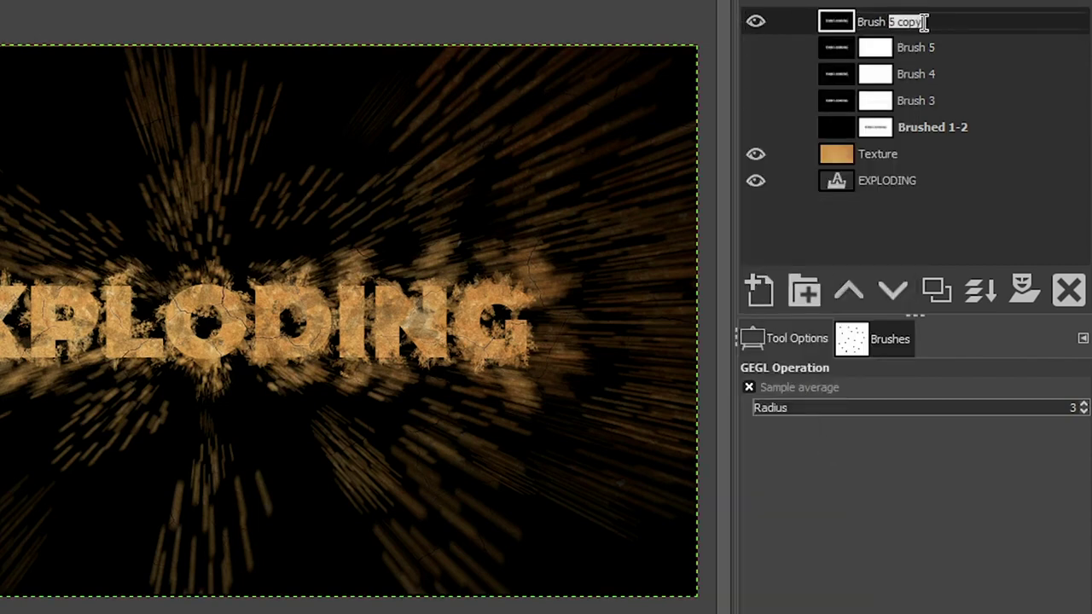
pyautogui.press('Return')
# Add a fully white layer mask to Brush 6
pyautogui.click(1024, 290)
pyautogui.click(943, 449)
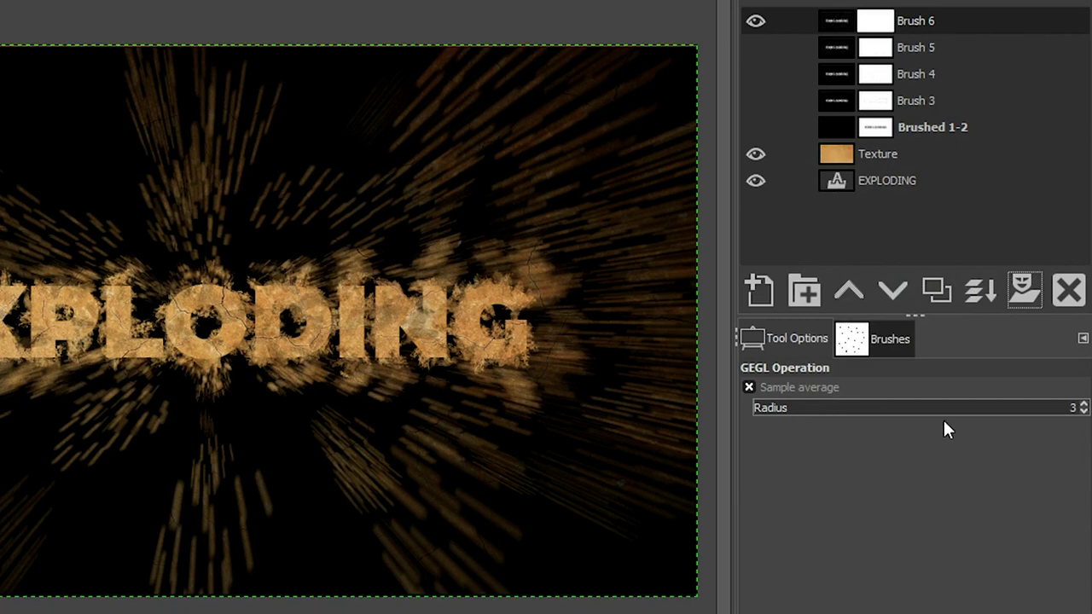
pyautogui.click(881, 339)
pyautogui.moveTo(1081, 488); pyautogui.dragTo(1089, 613)
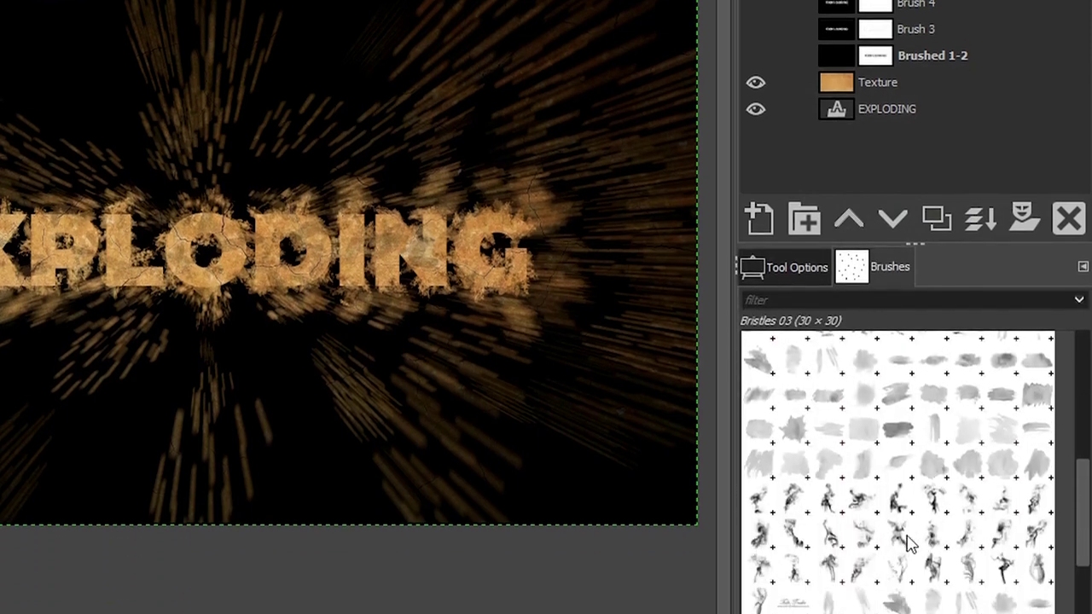
# Set up the Paintbrush with the Smoke.abr-014 brush, dynamics off, and size 981
pyautogui.click(897, 606)
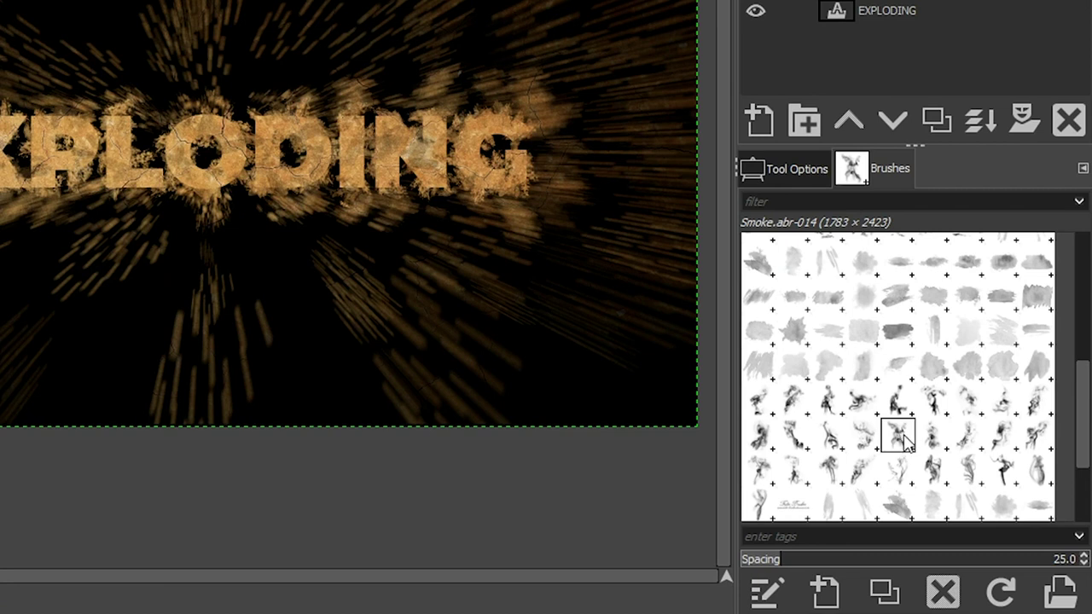
pyautogui.click(795, 170)
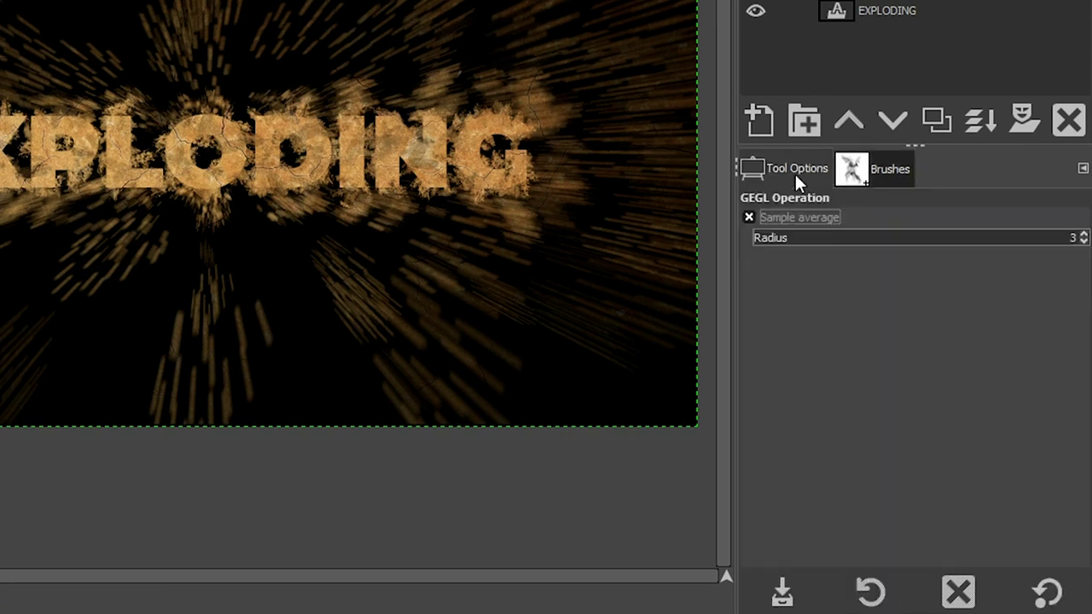
pyautogui.press('p')
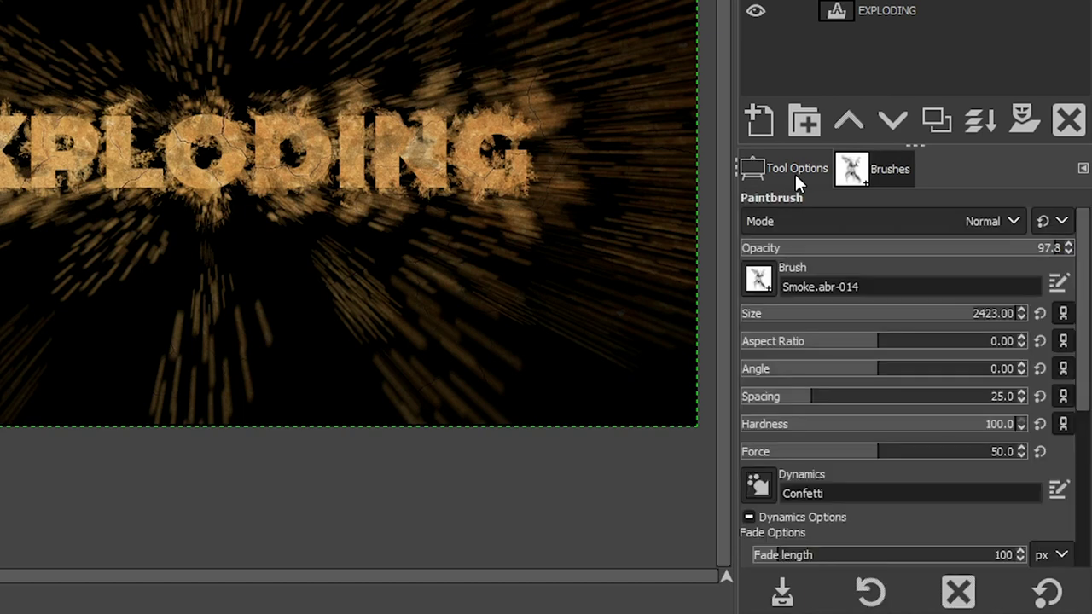
pyautogui.click(756, 485)
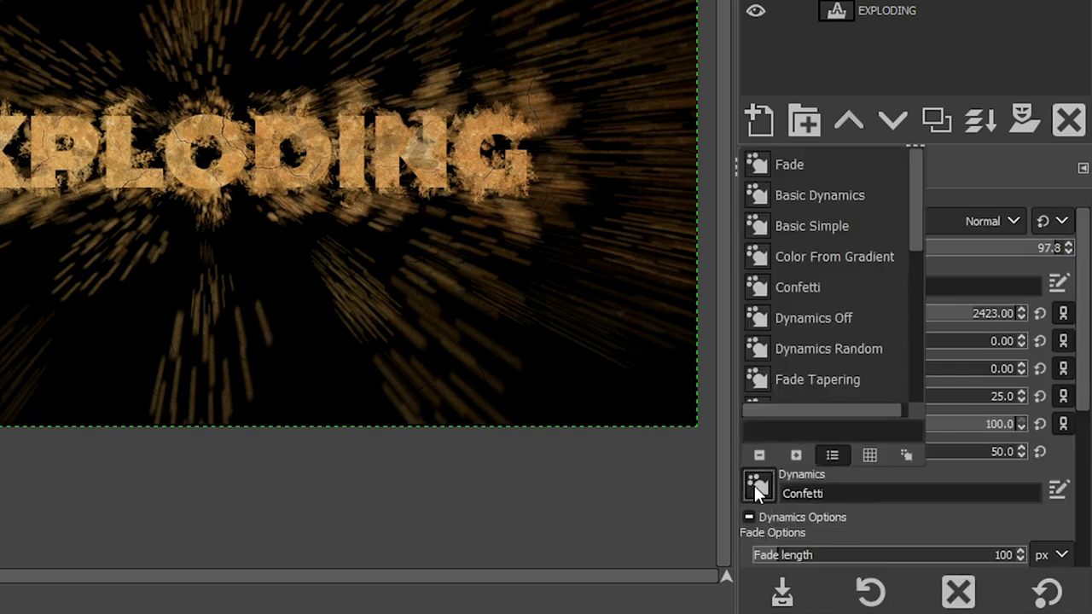
pyautogui.click(825, 317)
pyautogui.click(278, 134)
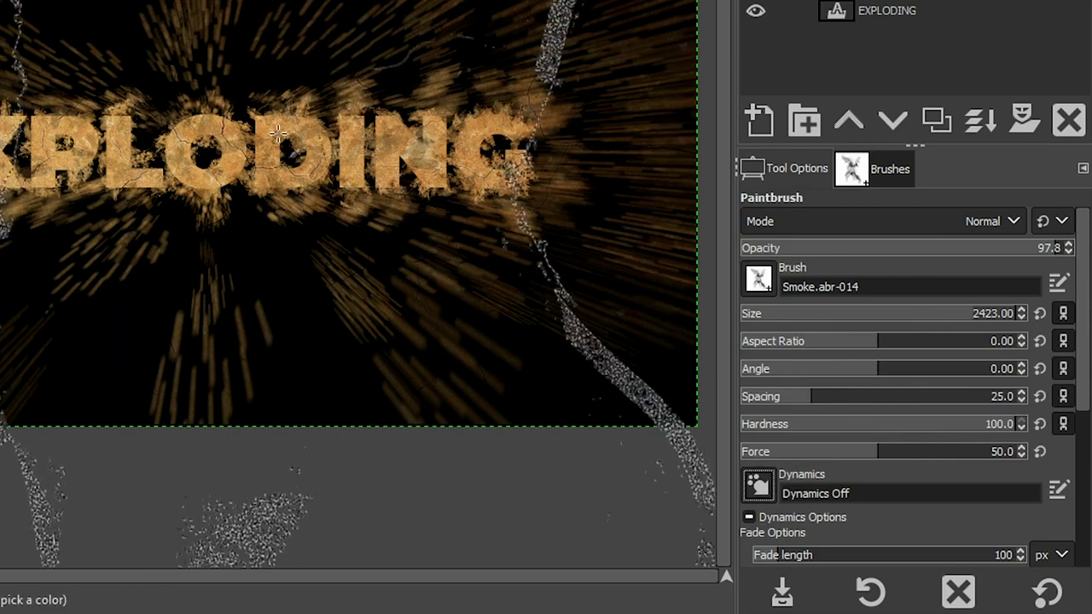
pyautogui.hotkey('ctrl', 'z')
pyautogui.write('981')
pyautogui.press('Return')
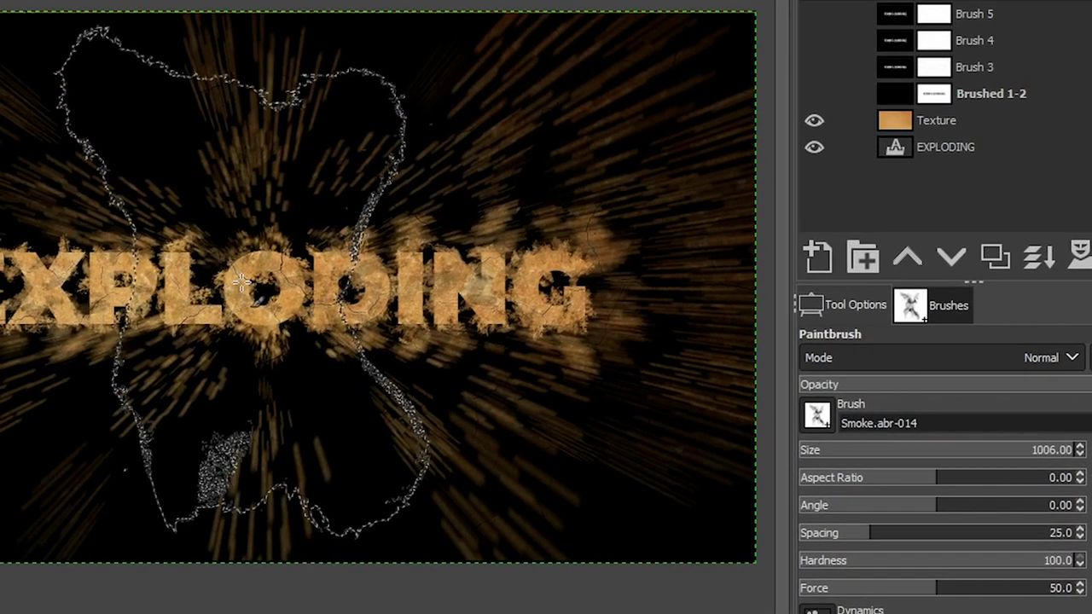
# Set the smoke brush angle to 66 and stamp smoke dabs over EXPLODING
pyautogui.hotkey('shift', 'ctrl', 'a')
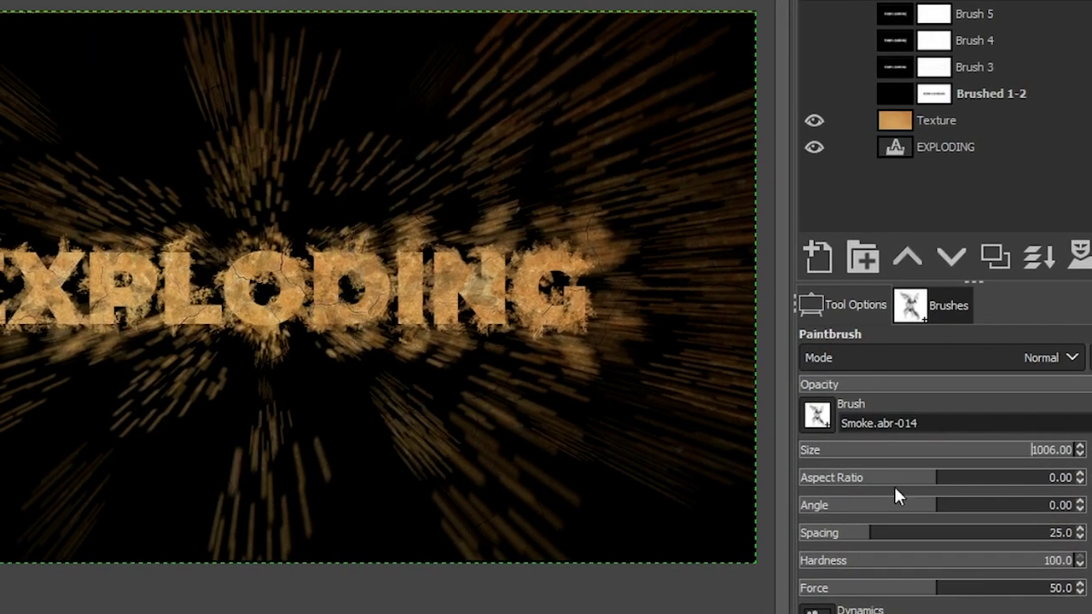
pyautogui.click(978, 513)
pyautogui.hotkey('ctrl', 'z')
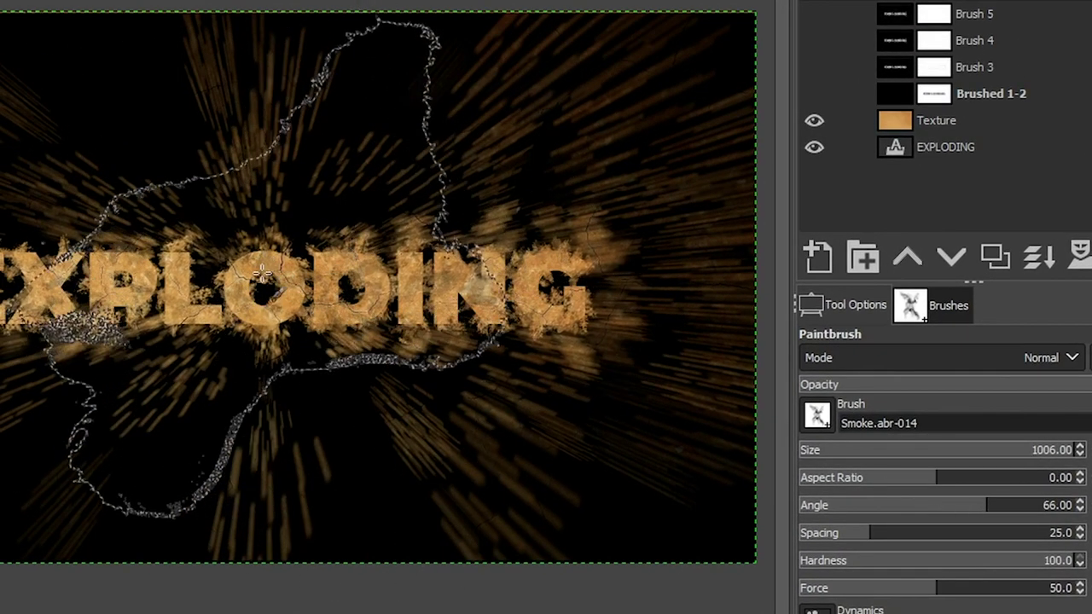
pyautogui.click(262, 272)
pyautogui.click(289, 260)
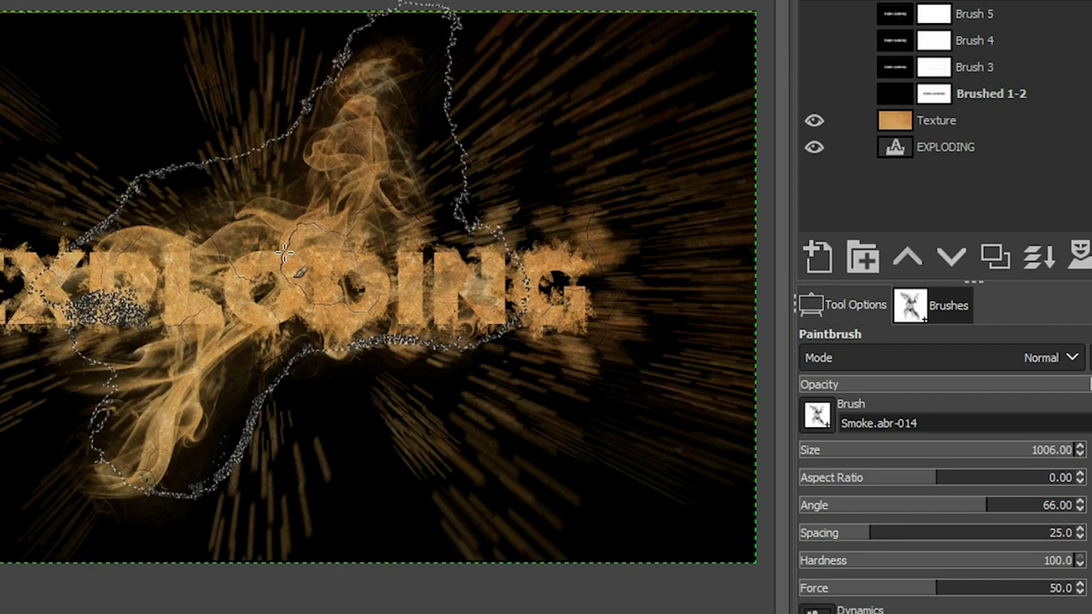
# Lower the smoke brush opacity and repaint a faint smoke wisp over the text
pyautogui.hotkey('ctrl', 'shift', 'a')
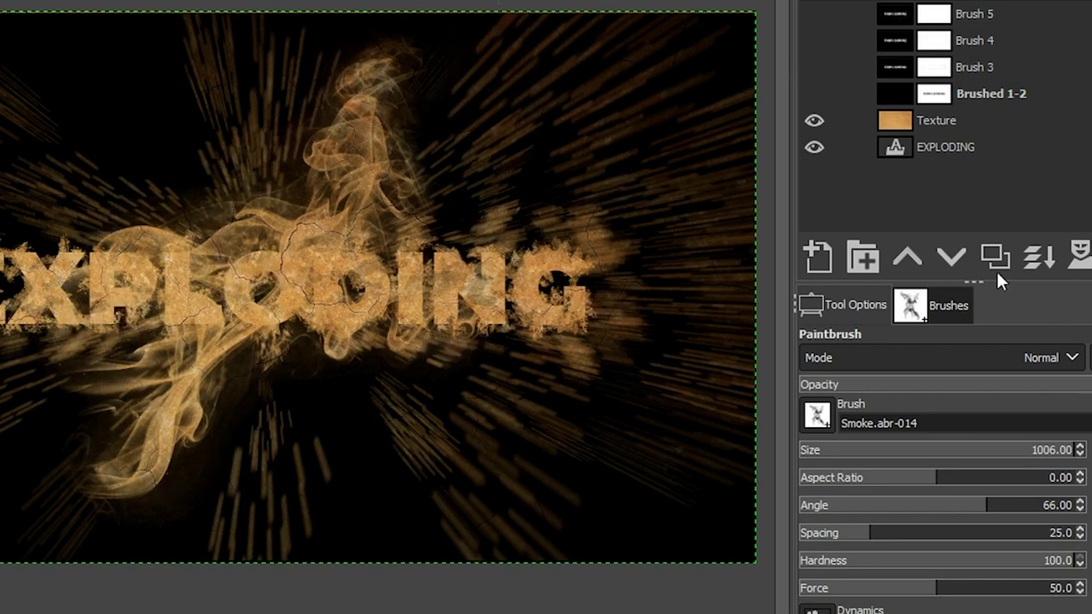
pyautogui.click(837, 386)
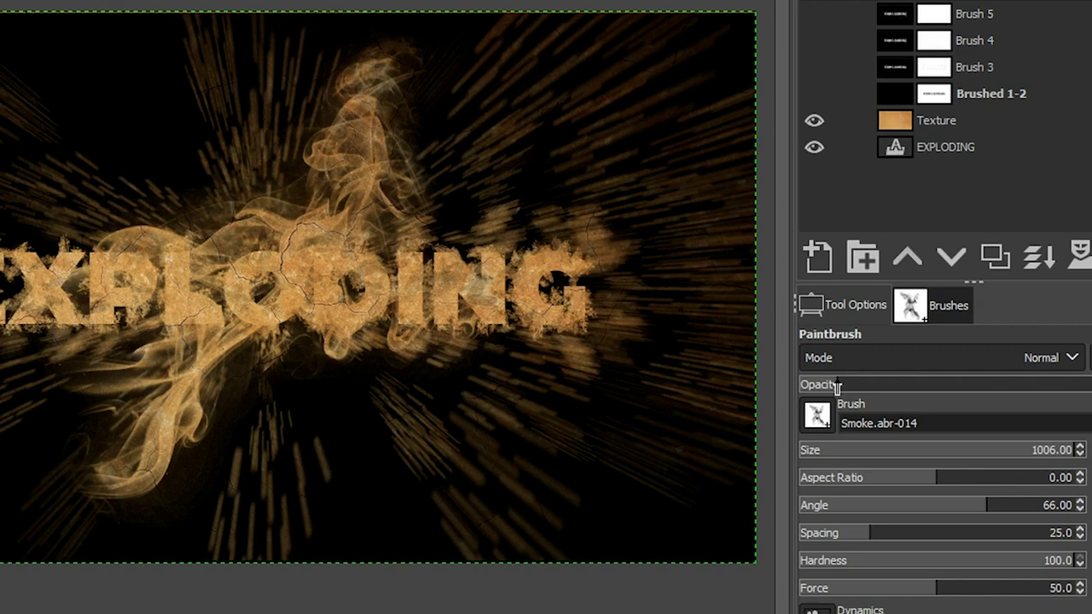
pyautogui.hotkey('ctrl', 'z')
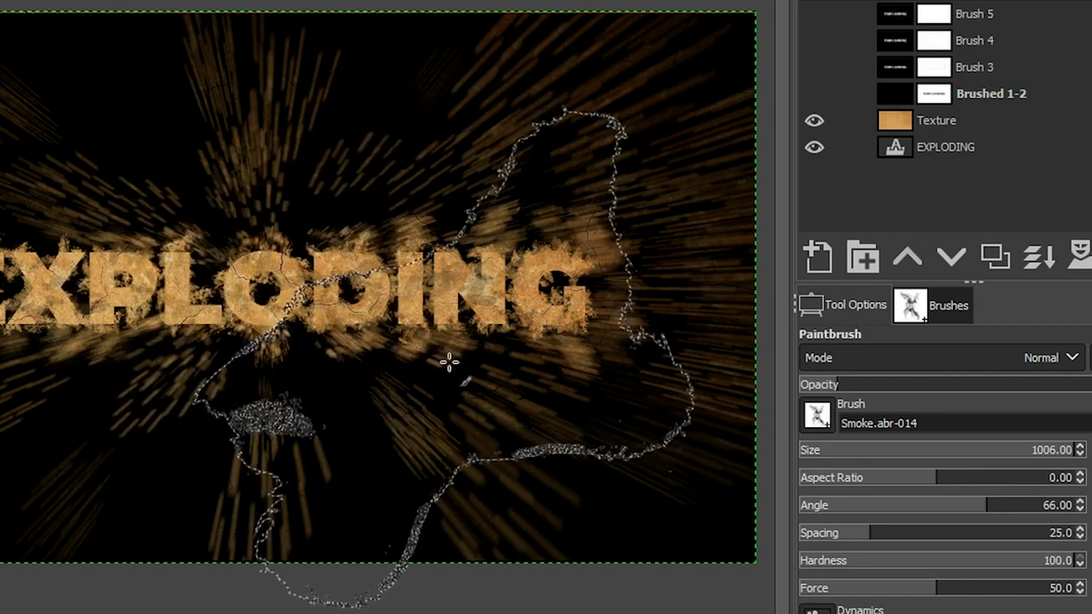
pyautogui.click(252, 278)
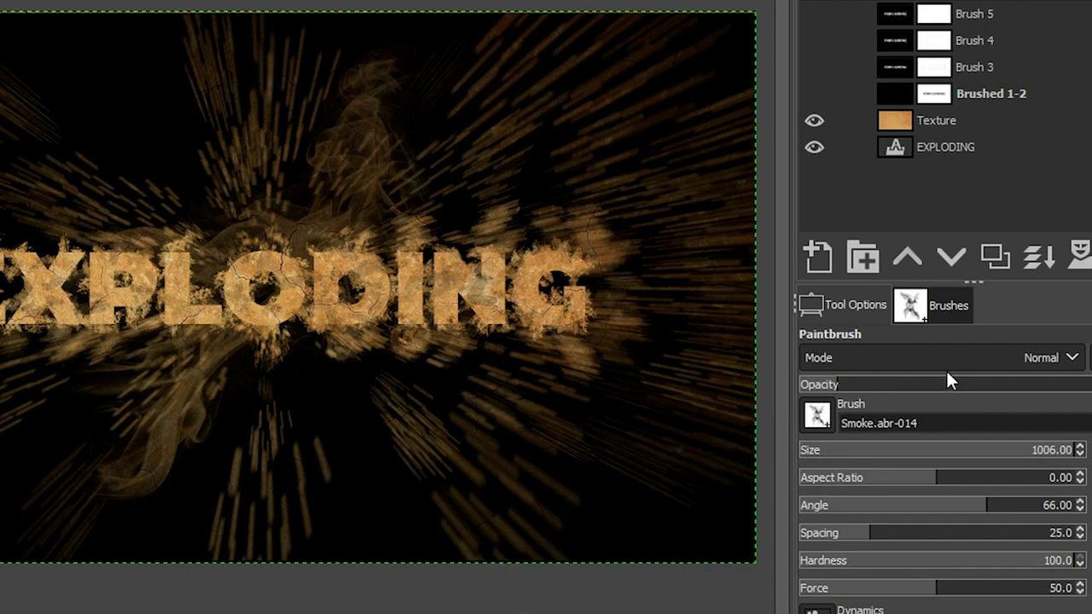
pyautogui.hotkey('ctrl', 'shift', 'f')
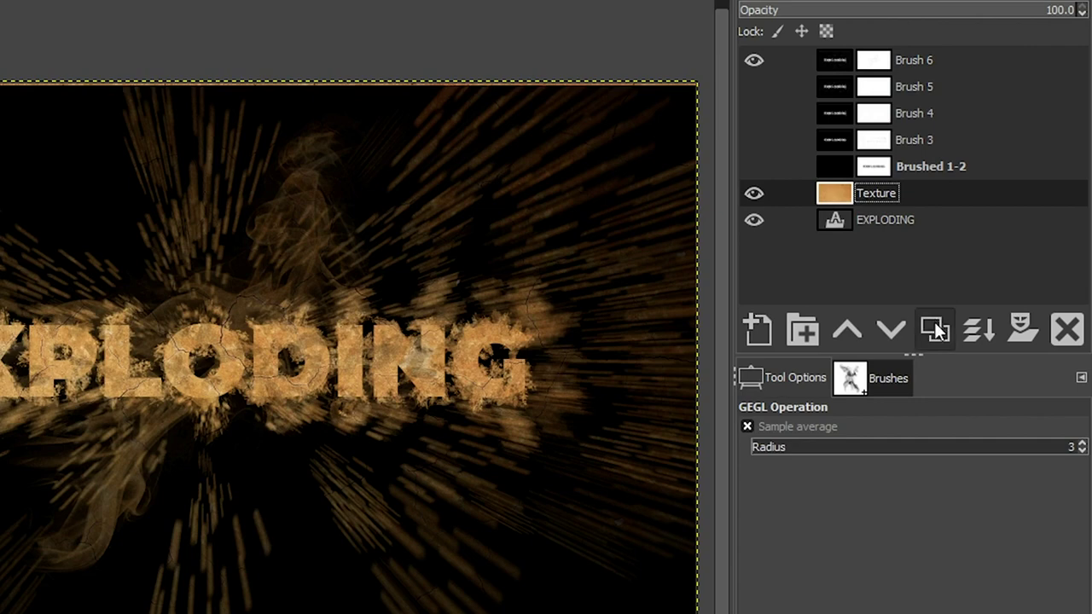
# Duplicate the Texture layer and apply a size-6 Gaussian Blur to Texture copy
pyautogui.click(936, 331)
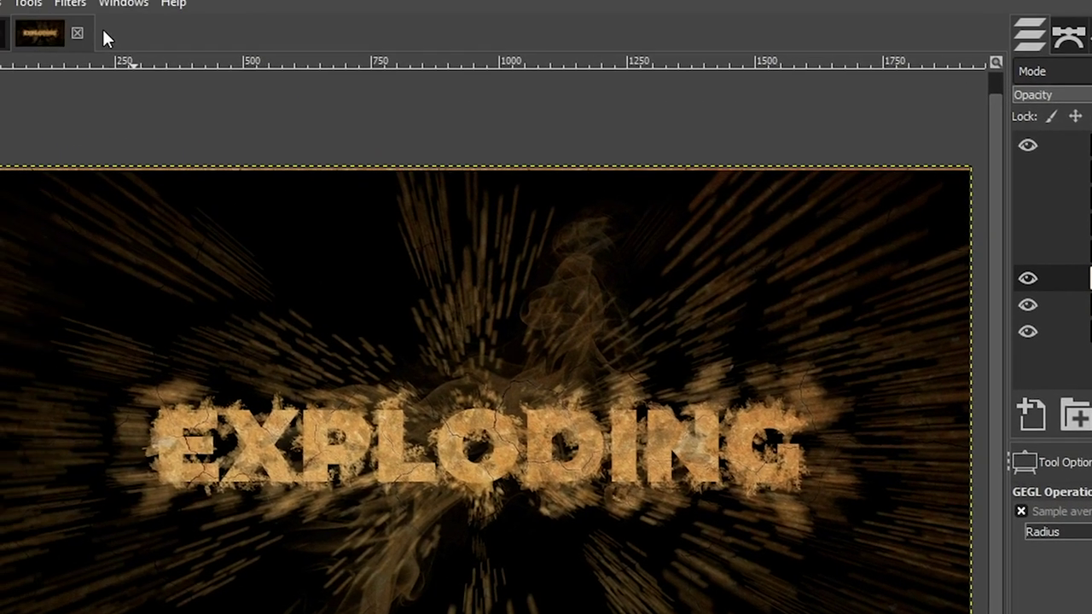
pyautogui.click(105, 10)
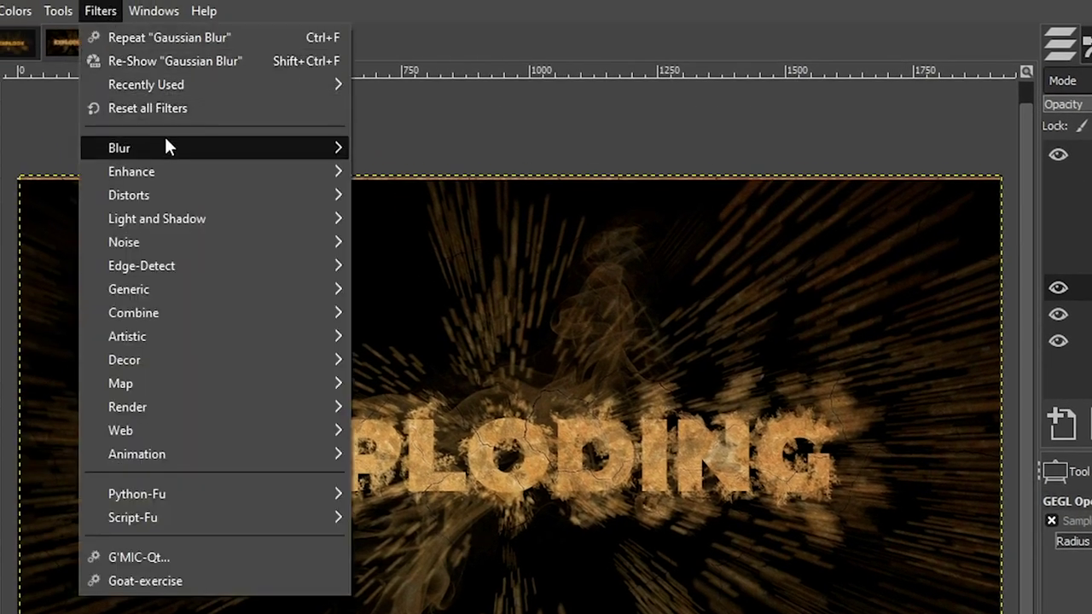
pyautogui.moveTo(165, 138)
pyautogui.click(423, 164)
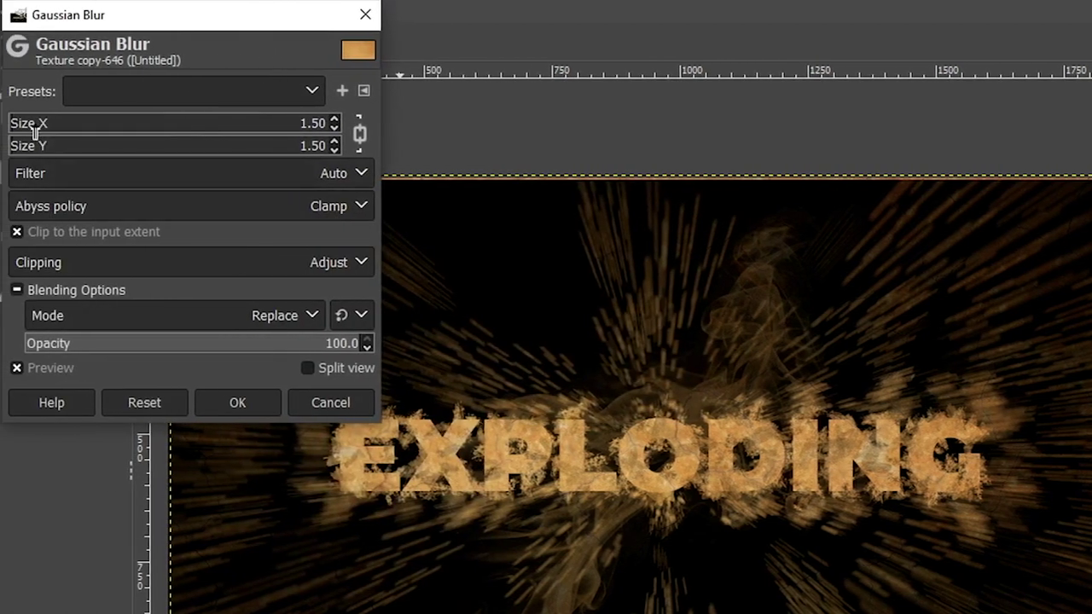
pyautogui.moveTo(34, 128); pyautogui.dragTo(24, 128)
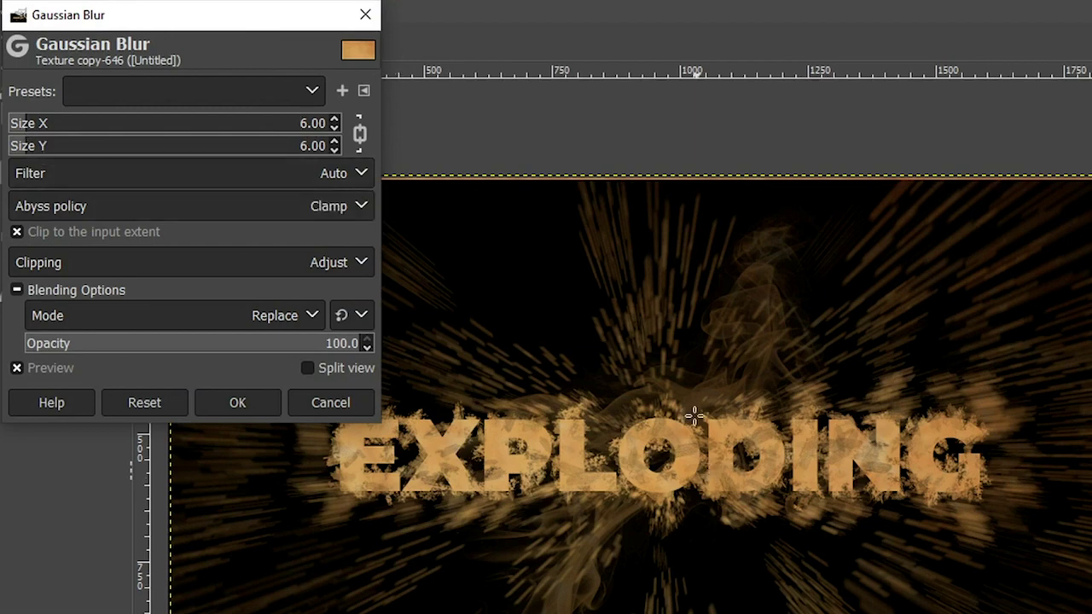
pyautogui.click(239, 403)
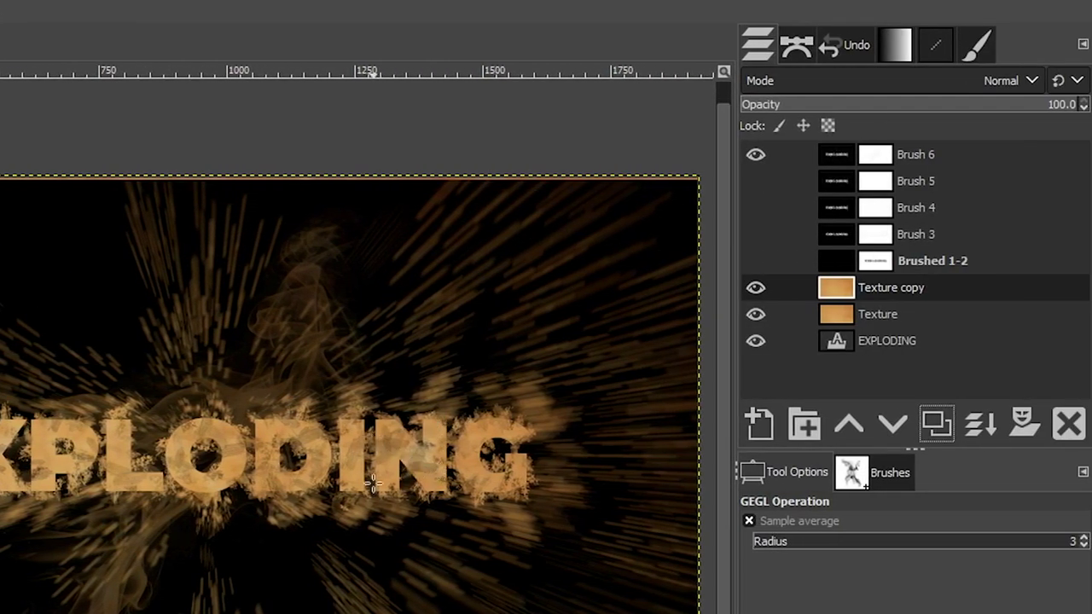
# White-mask Texture copy, then paint black at 26% with Hardness 050 over G, N, I, D, O
pyautogui.click(1023, 424)
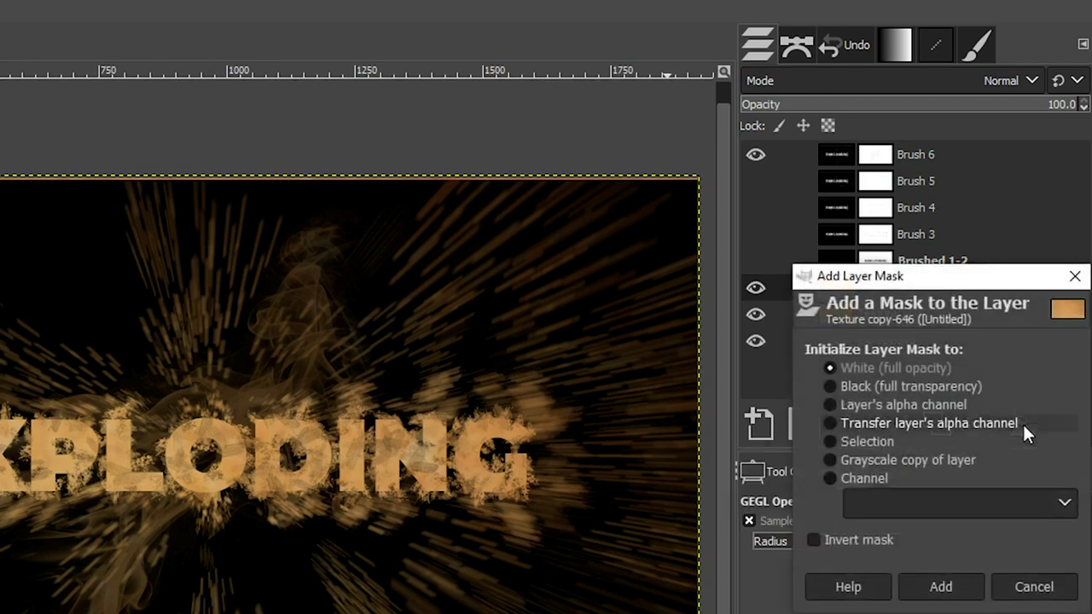
pyautogui.click(956, 588)
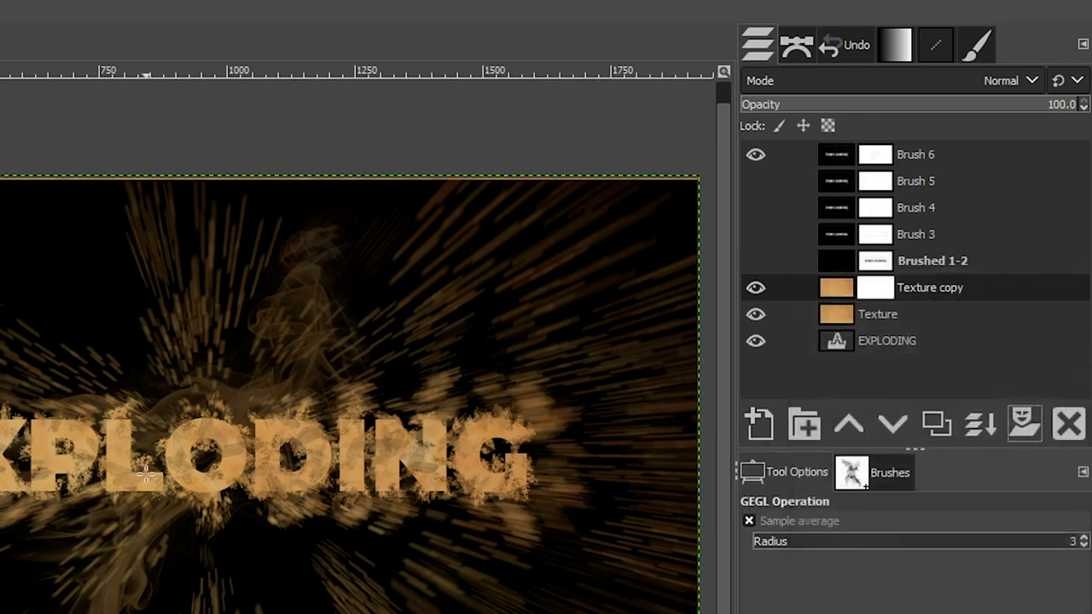
pyautogui.press('p')
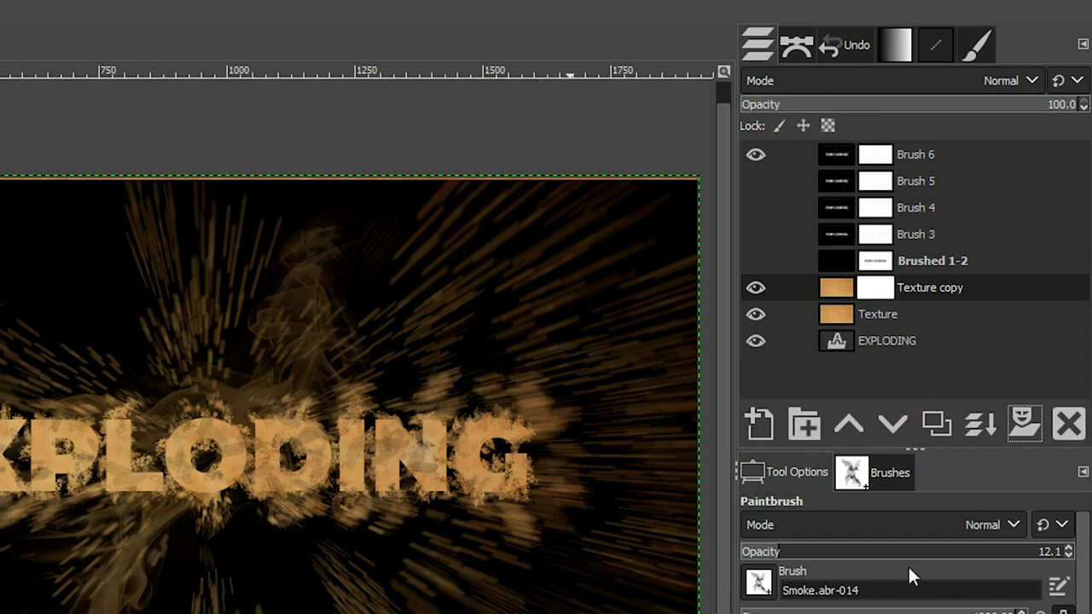
pyautogui.click(855, 475)
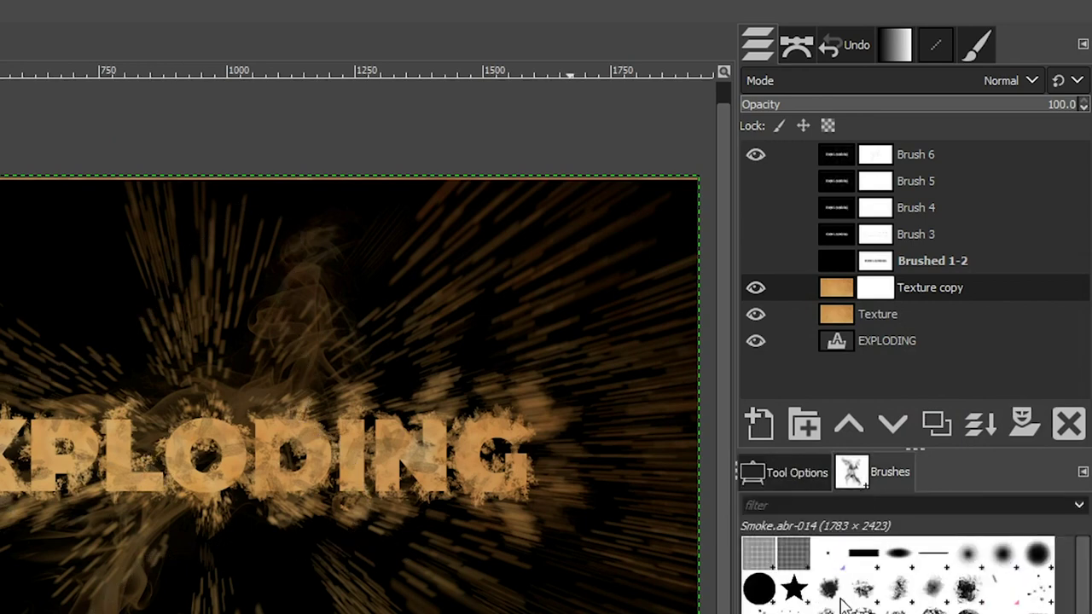
pyautogui.click(1003, 559)
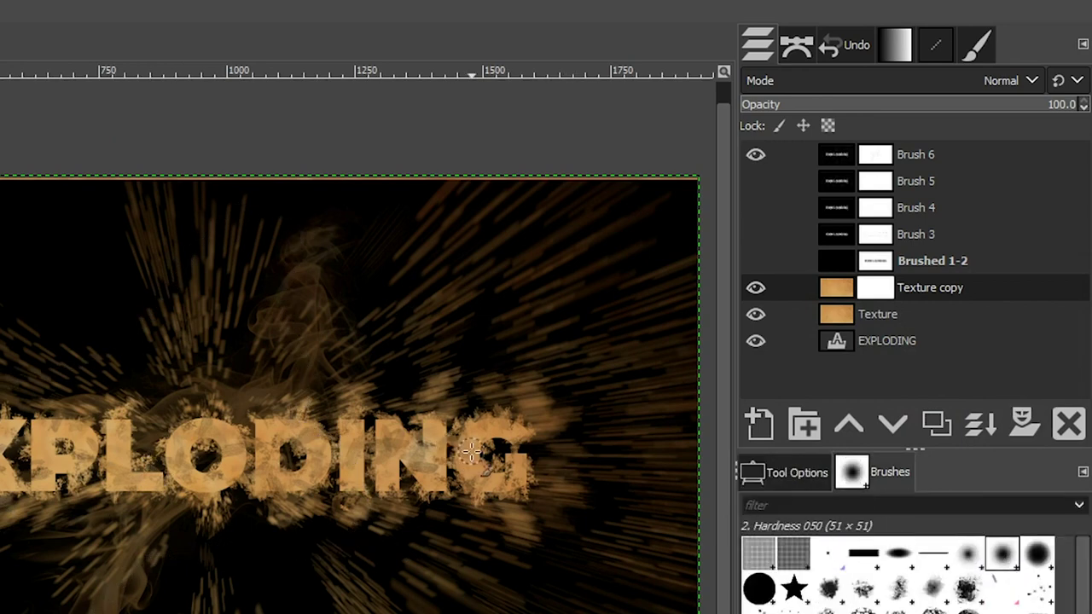
pyautogui.click(801, 472)
pyautogui.moveTo(776, 553); pyautogui.dragTo(1066, 570)
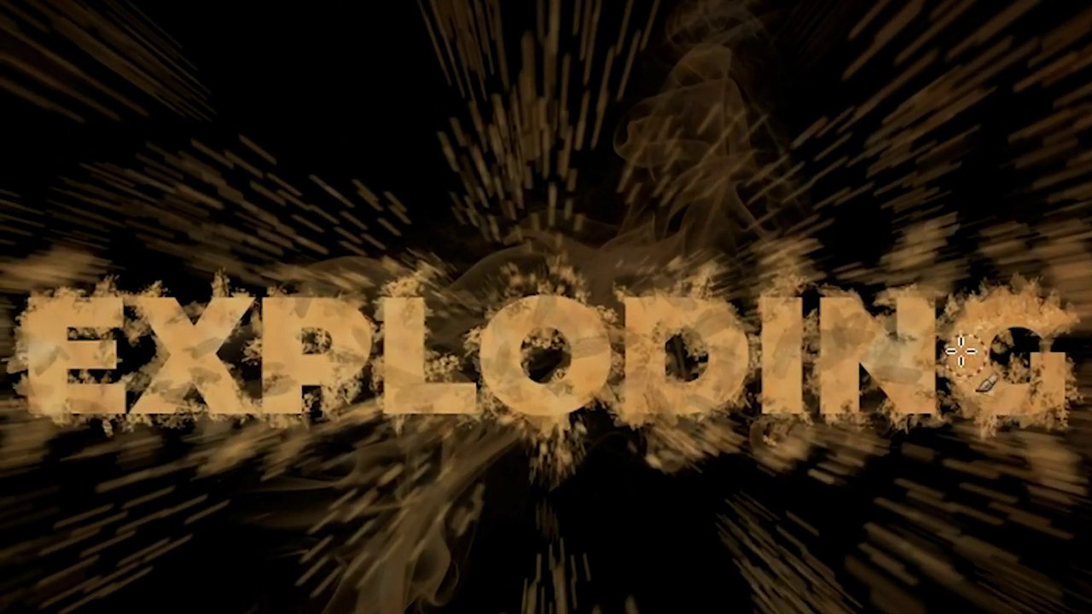
pyautogui.moveTo(954, 395)
pyautogui.mouseDown()
pyautogui.moveTo(833, 323)
pyautogui.moveTo(849, 362)
pyautogui.moveTo(655, 397)
pyautogui.moveTo(718, 329)
pyautogui.moveTo(591, 382)
pyautogui.moveTo(598, 331)
pyautogui.moveTo(399, 330)
pyautogui.moveTo(303, 368)
pyautogui.moveTo(276, 317)
pyautogui.moveTo(190, 378)
pyautogui.mouseUp()
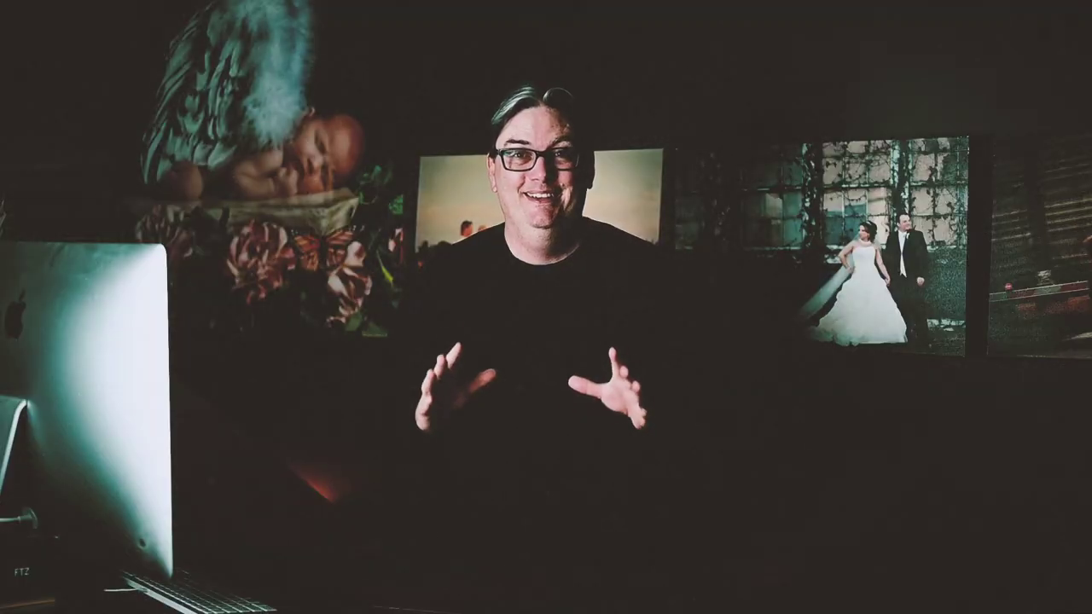